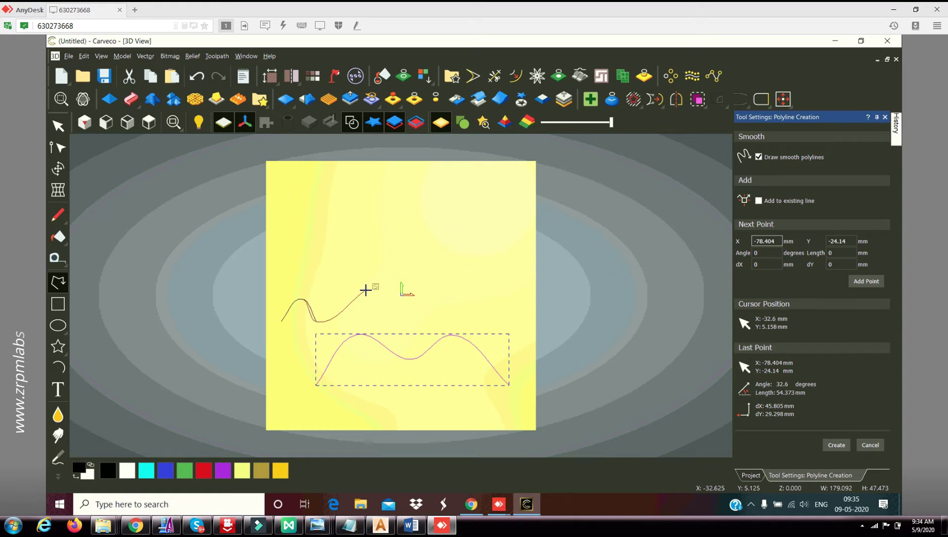
Finish the small smooth arch and draw a five-point straight-segment zigzag polyline, about 159 x 41 mm, above the long wave.
right_click(368, 292)
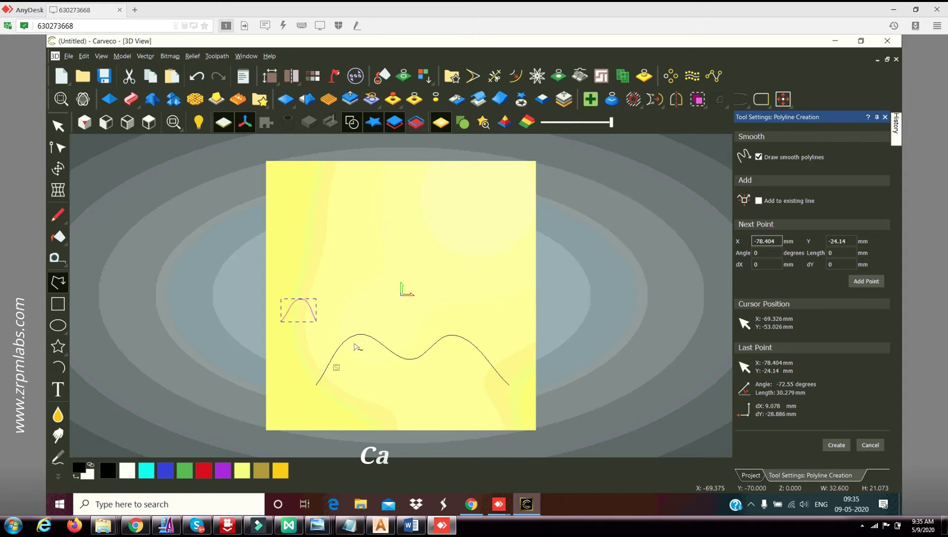
click(759, 157)
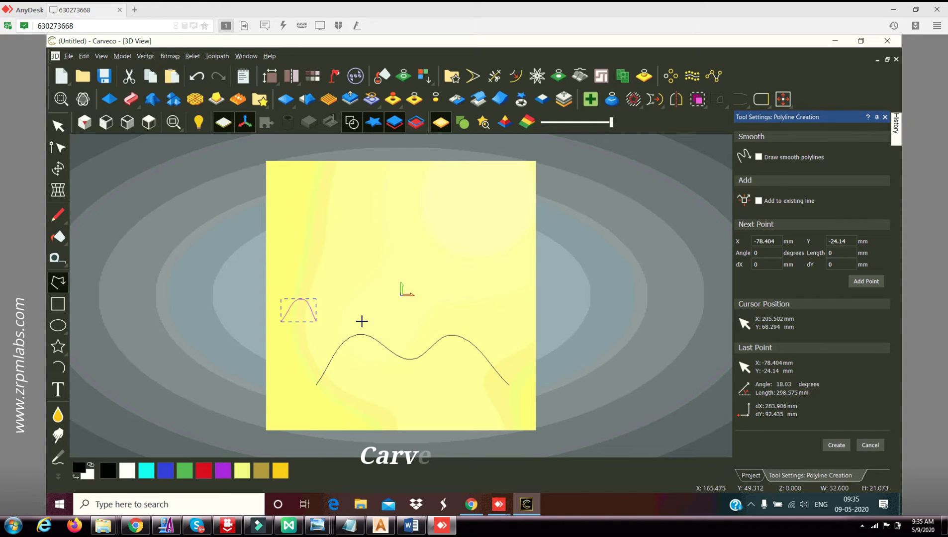
click(317, 345)
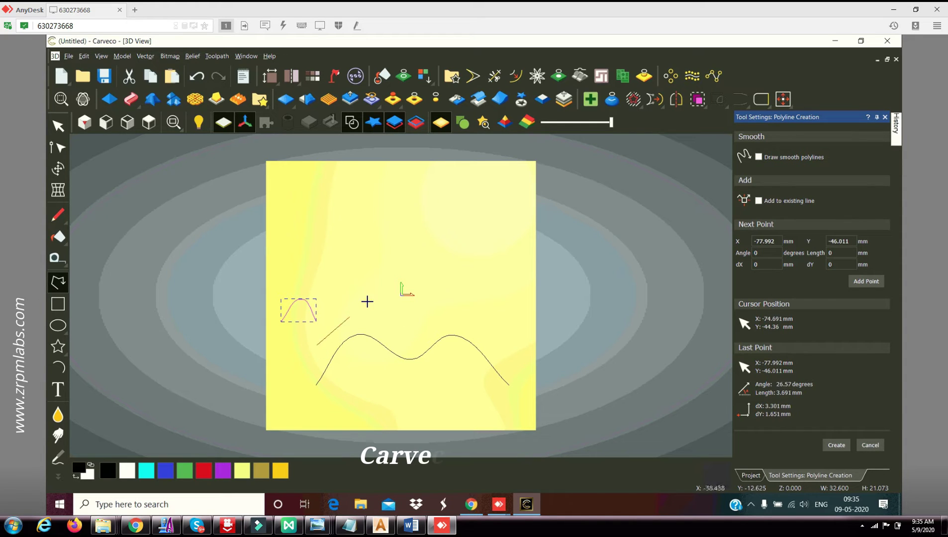
click(367, 302)
click(400, 324)
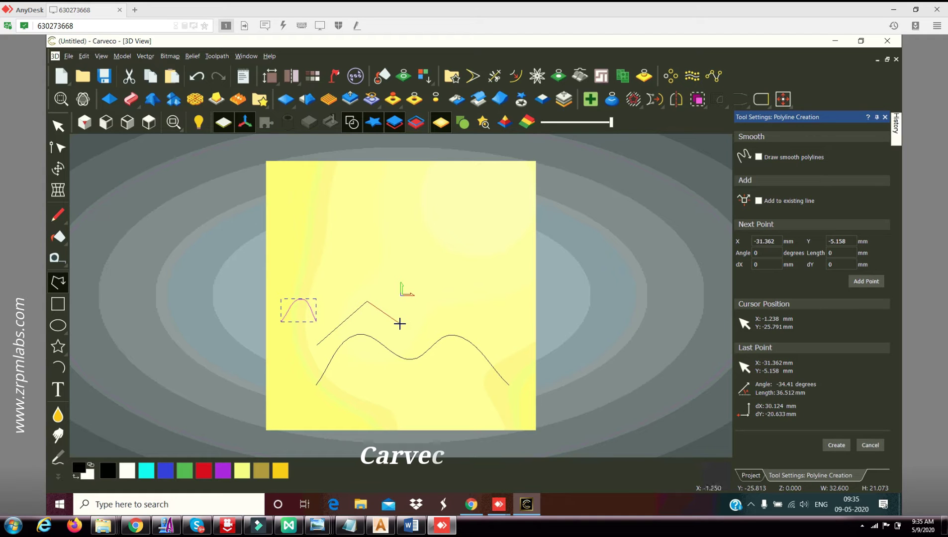
click(439, 303)
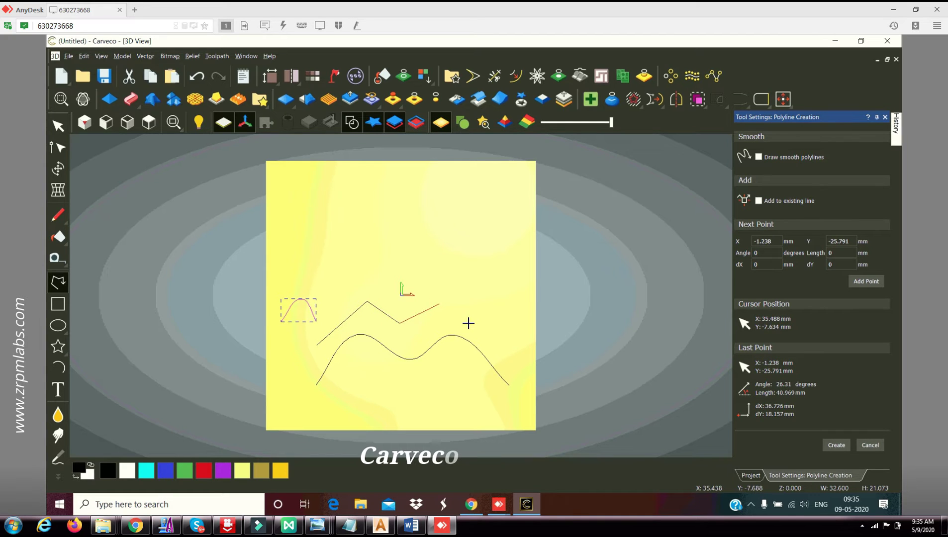
click(487, 336)
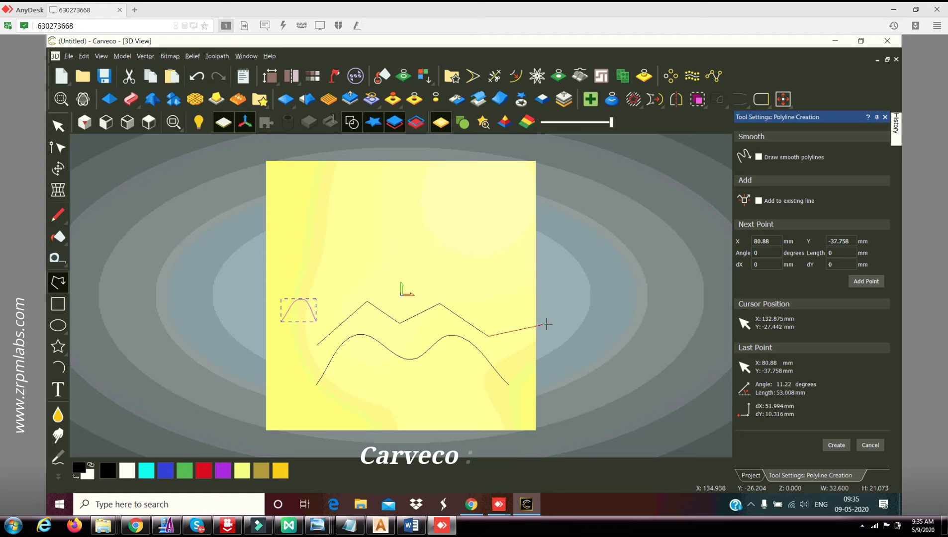
key(Escape)
Start a polyline above the zigzag with one straight segment and continue it through two further points with smooth polylines enabled.
click(319, 282)
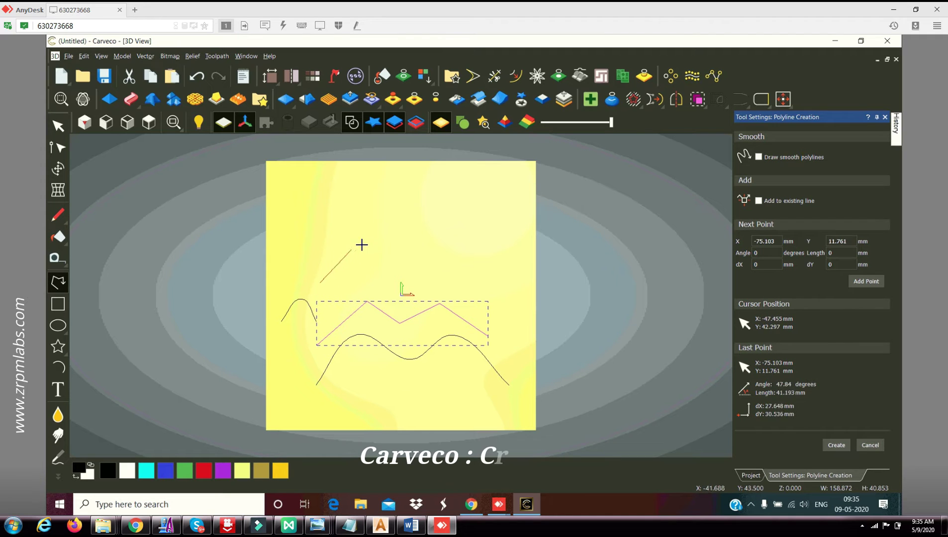
click(364, 241)
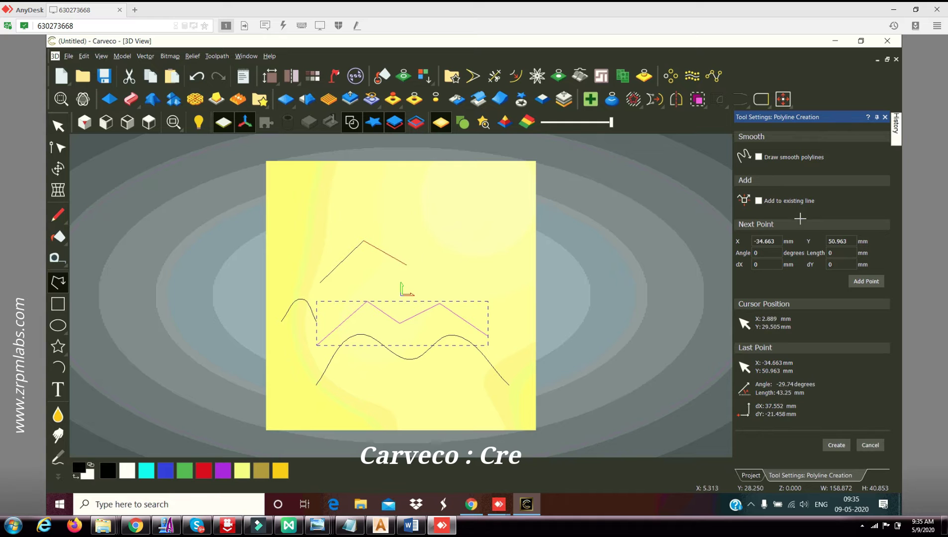
click(759, 157)
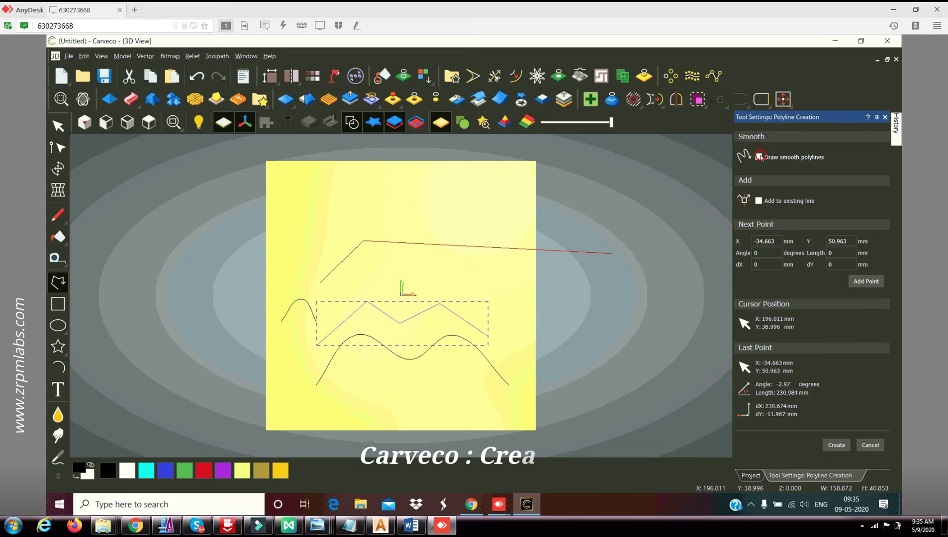
click(418, 264)
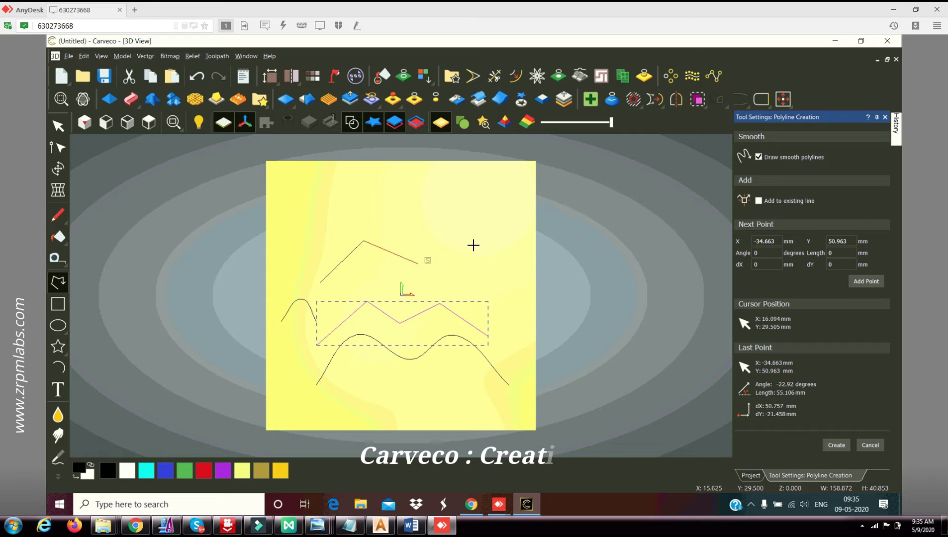
click(475, 242)
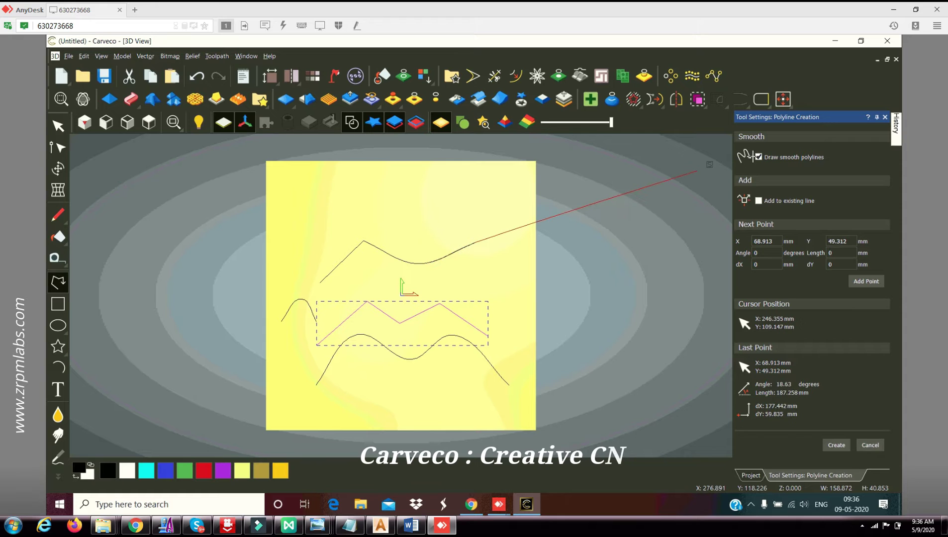
Continue the polyline with smoothing disabled, adding straight segments back above its start, and finish it at about 147 x 95 mm overall.
click(759, 157)
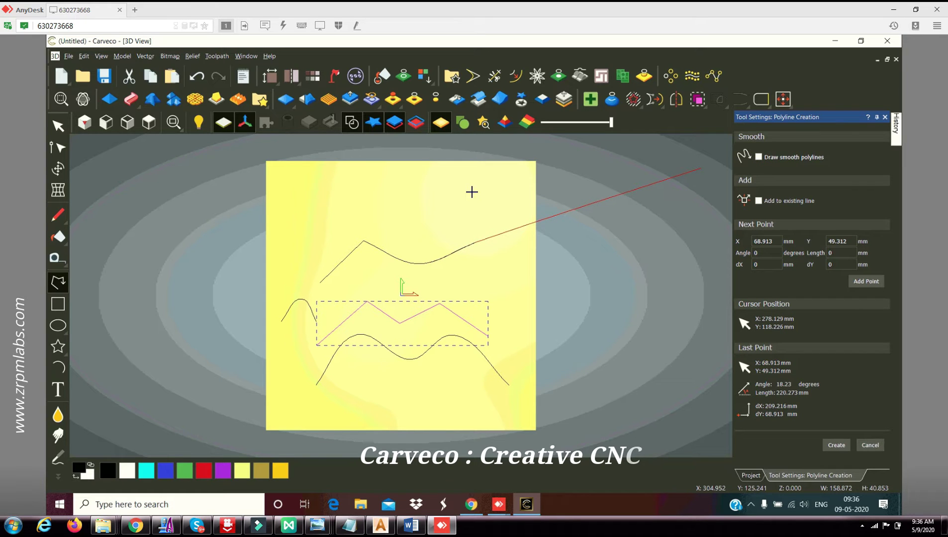
click(476, 199)
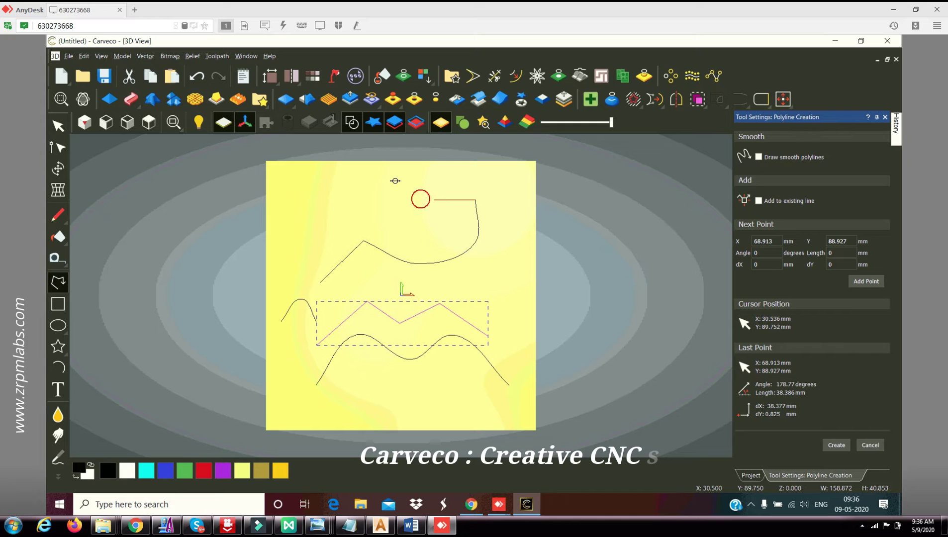
click(421, 199)
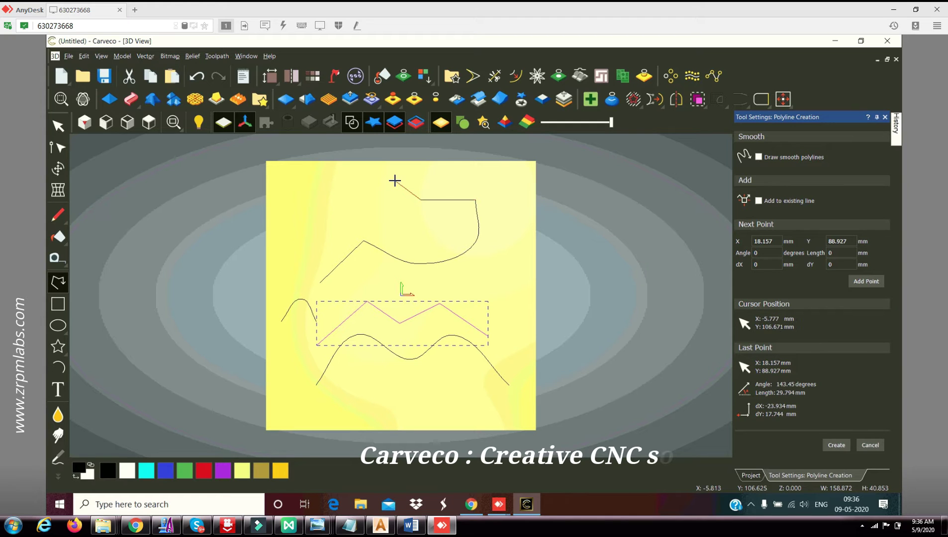
click(394, 180)
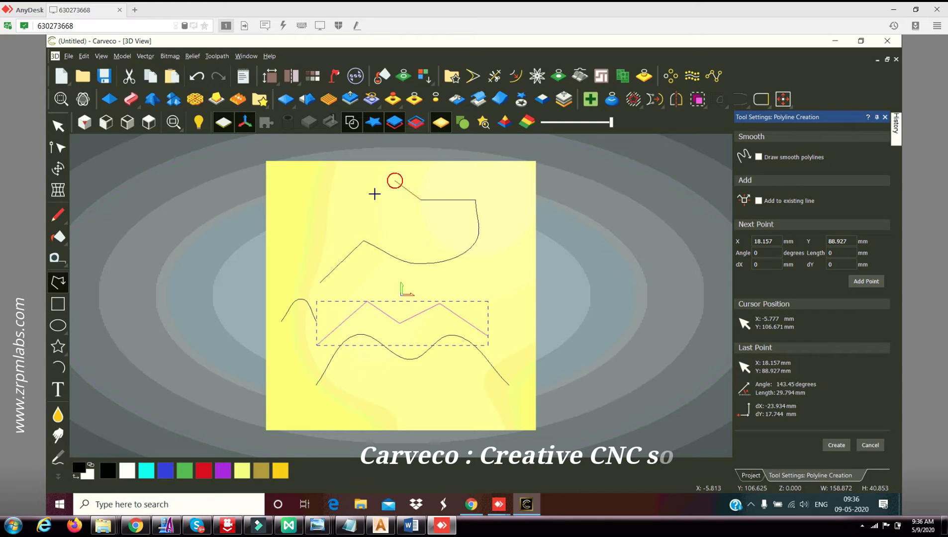
click(350, 211)
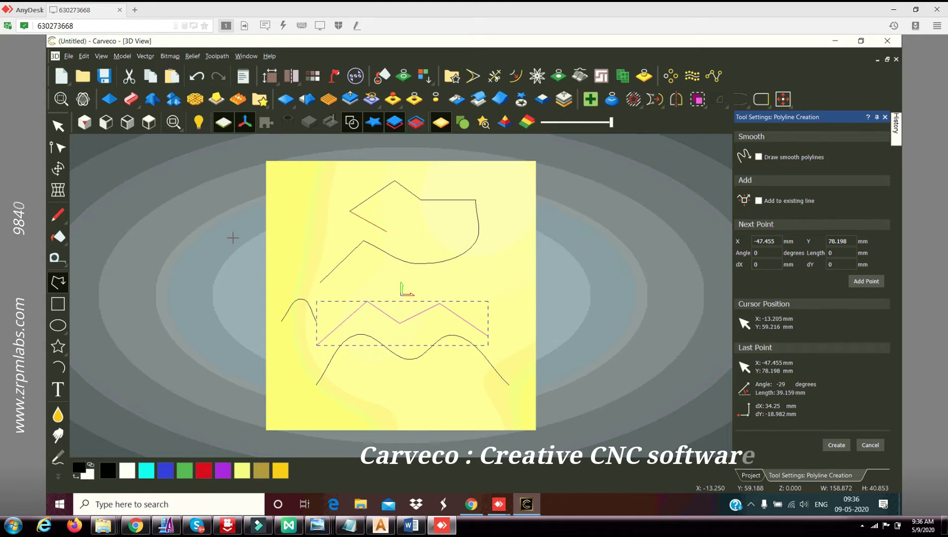
right_click(468, 280)
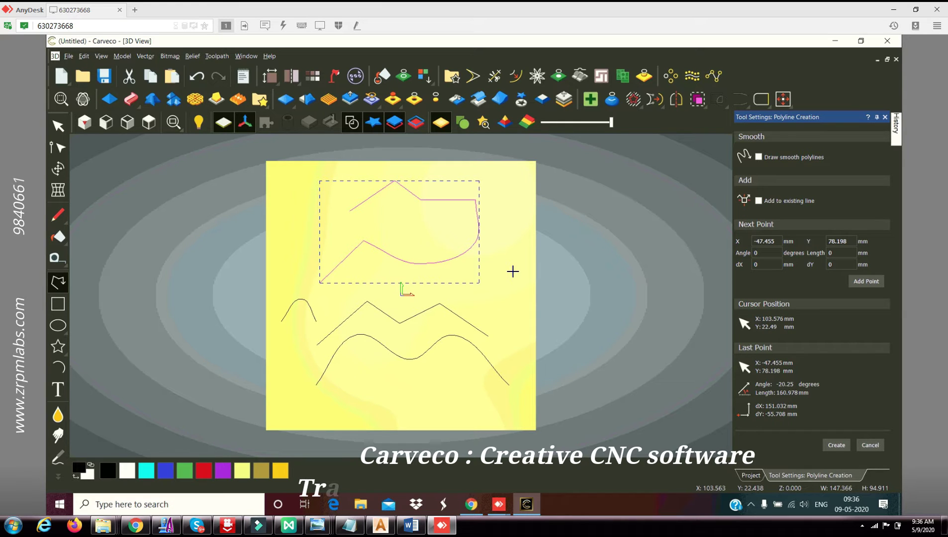
Delete the mixed straight-and-curved polyline, the zigzag polyline and the small arch, keeping only the long wave.
key(Delete)
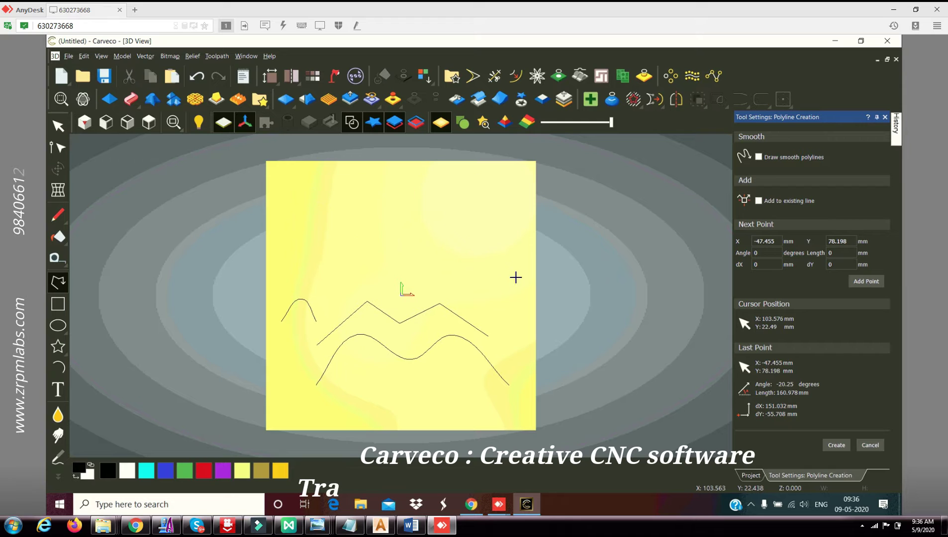
click(58, 125)
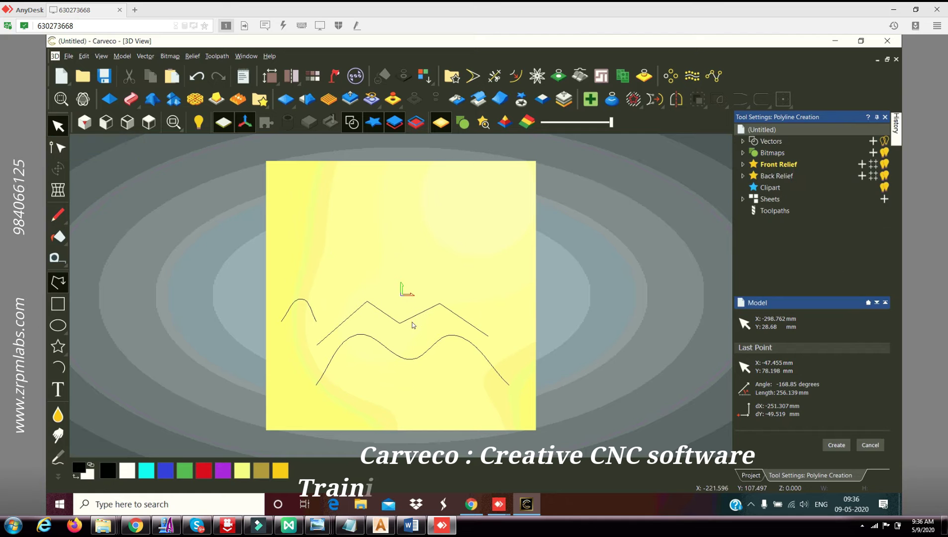
click(412, 317)
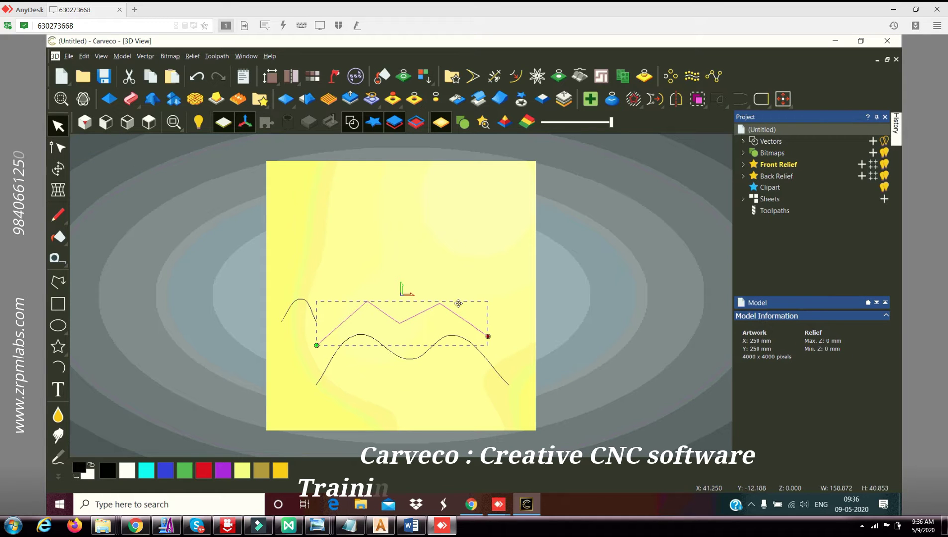
key(Delete)
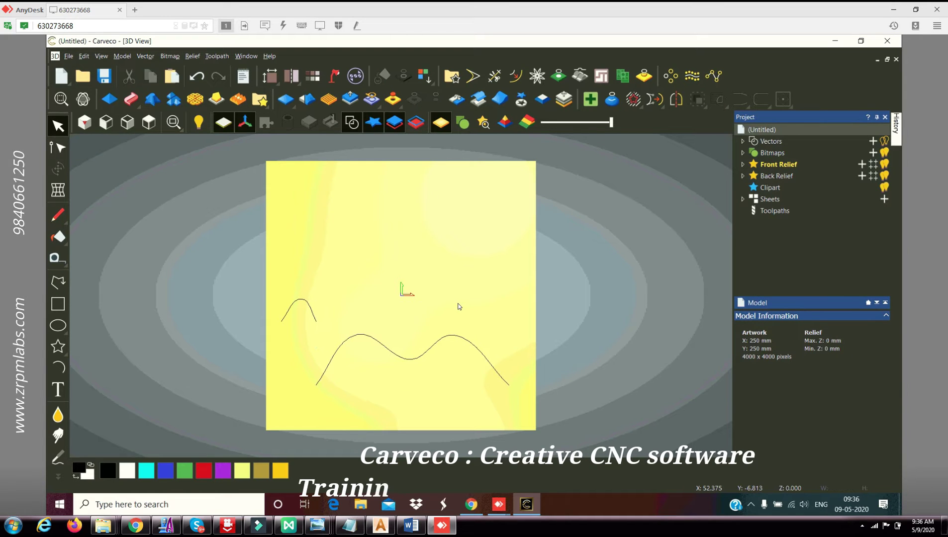
click(300, 299)
click(310, 308)
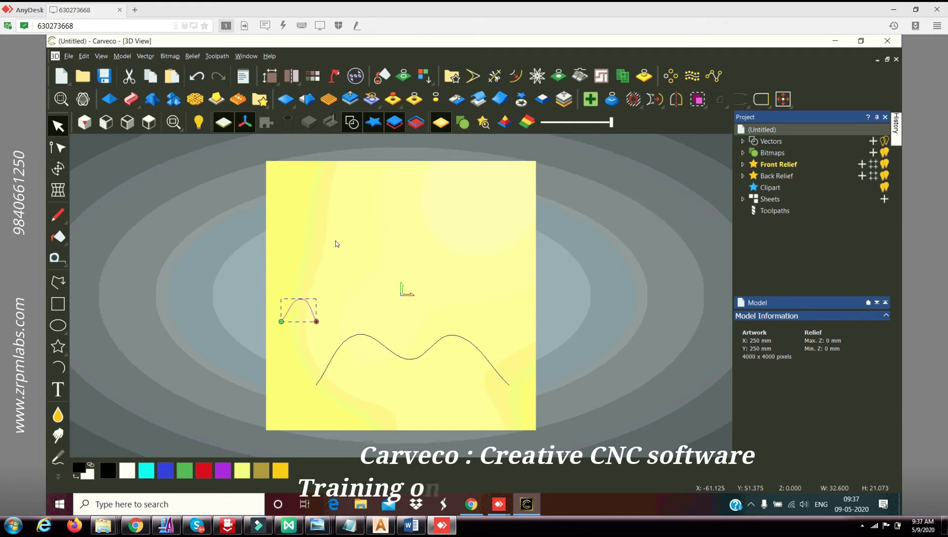
key(Delete)
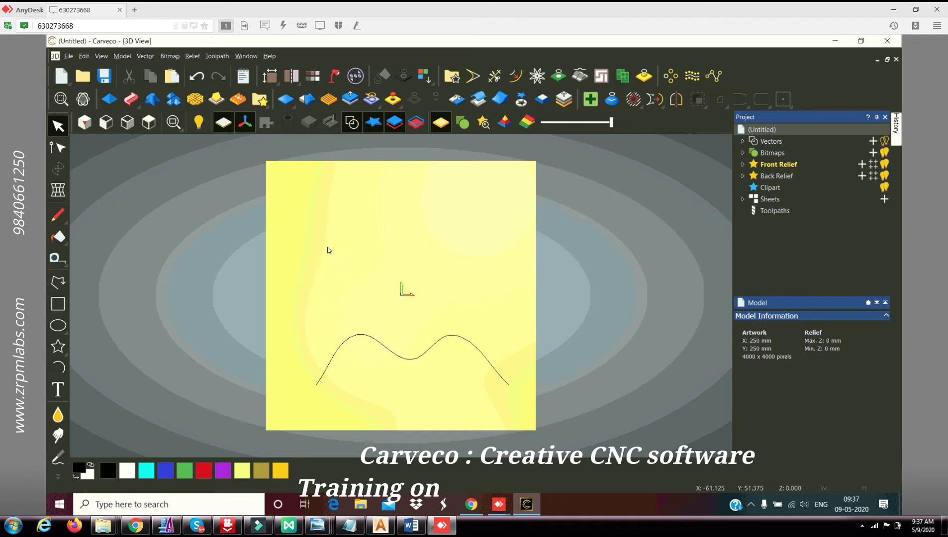
Create an ellipse about 118 mm wide and 66 mm high above the wave curve and deselect it.
click(57, 326)
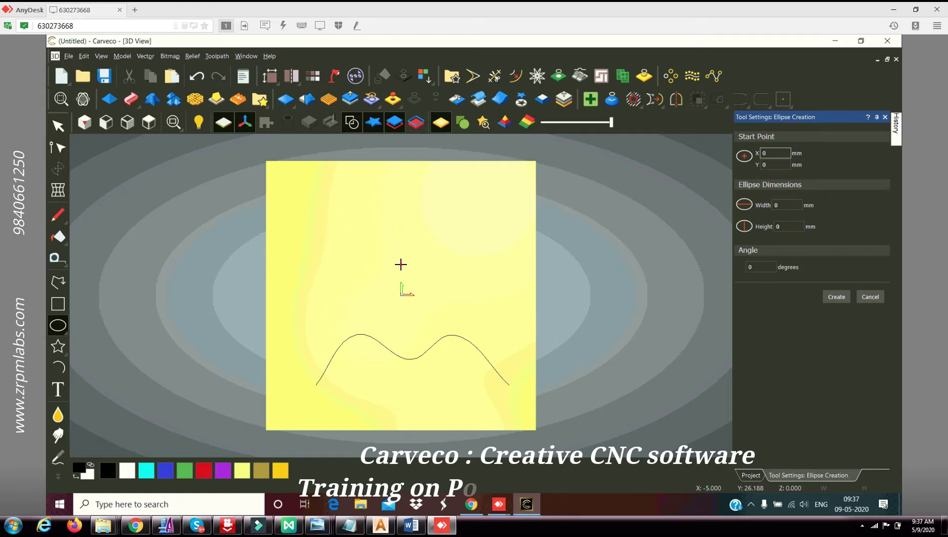
drag(400, 264, 335, 300)
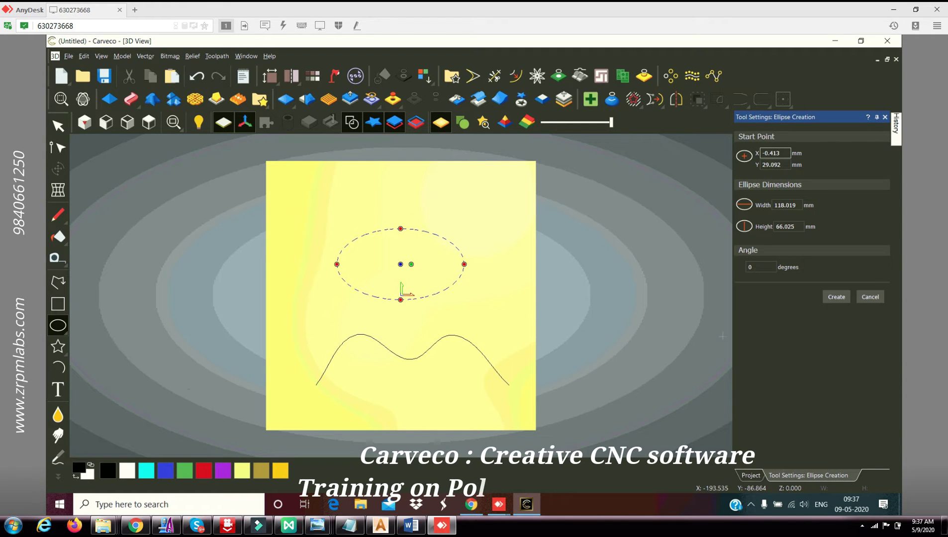
click(835, 297)
click(870, 297)
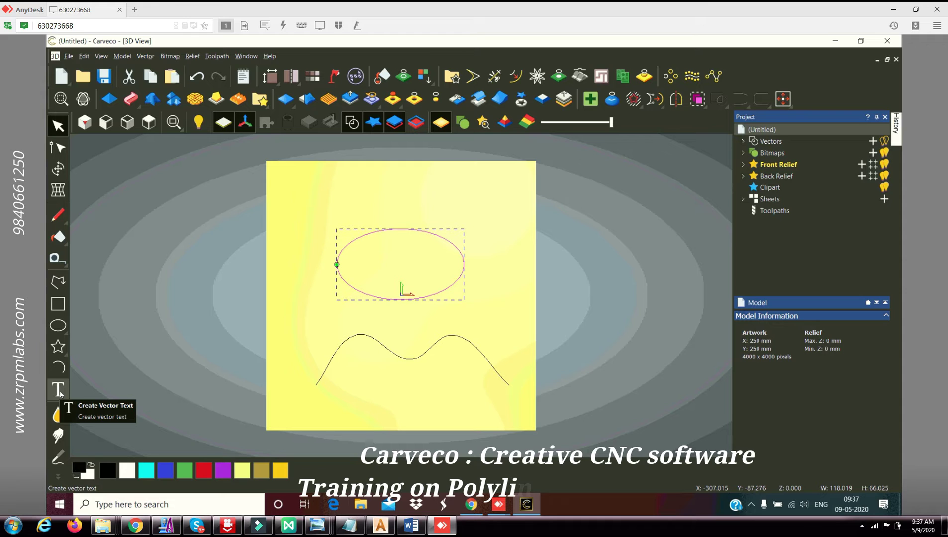
click(148, 346)
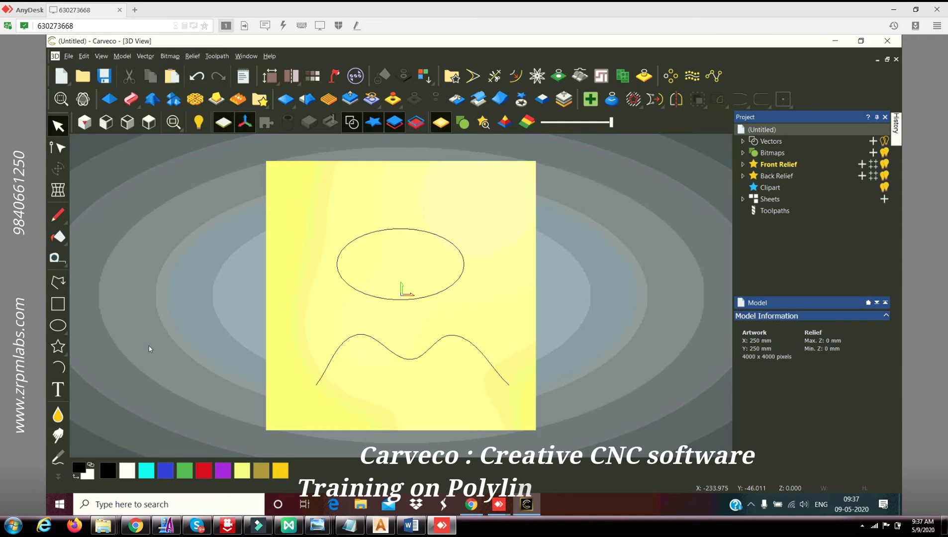
Add the vector text "ALL THE BEST" above the ellipse.
click(58, 390)
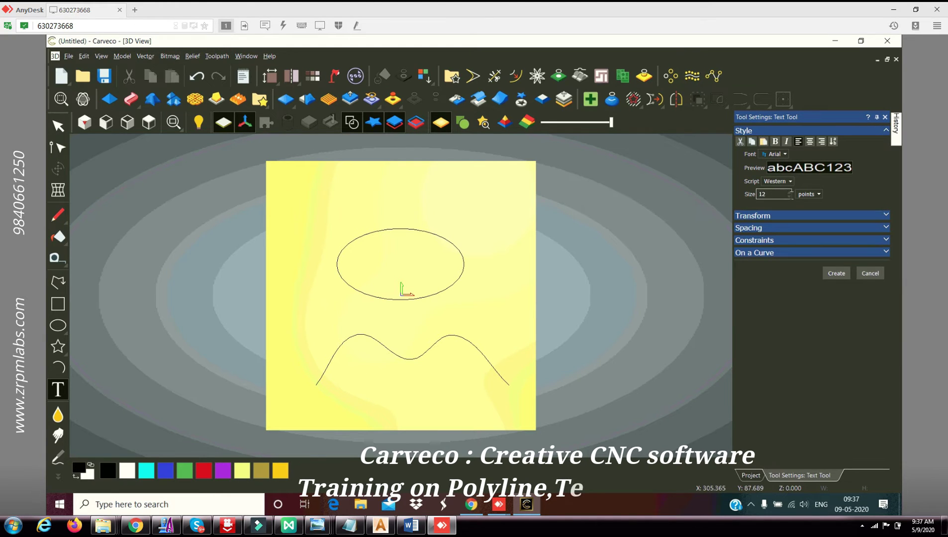
click(358, 198)
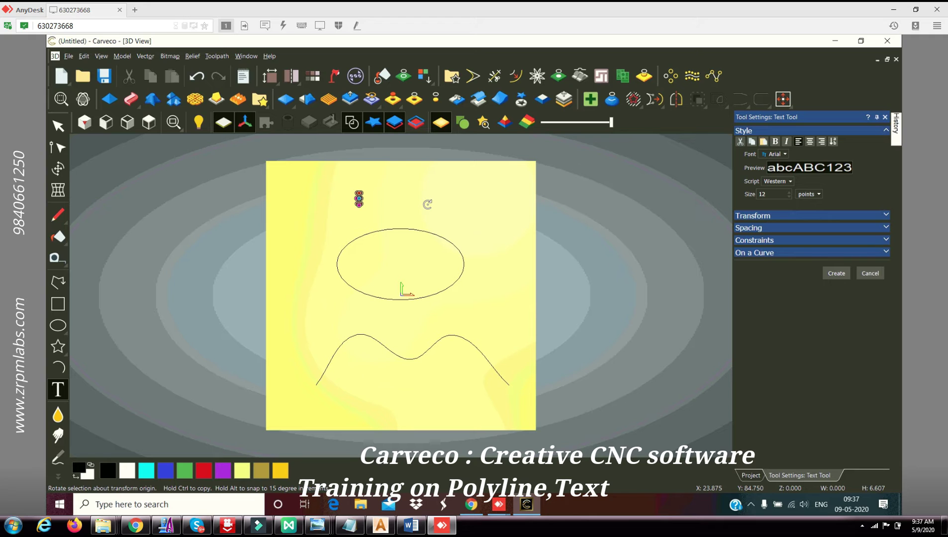
text(ABTO BE)
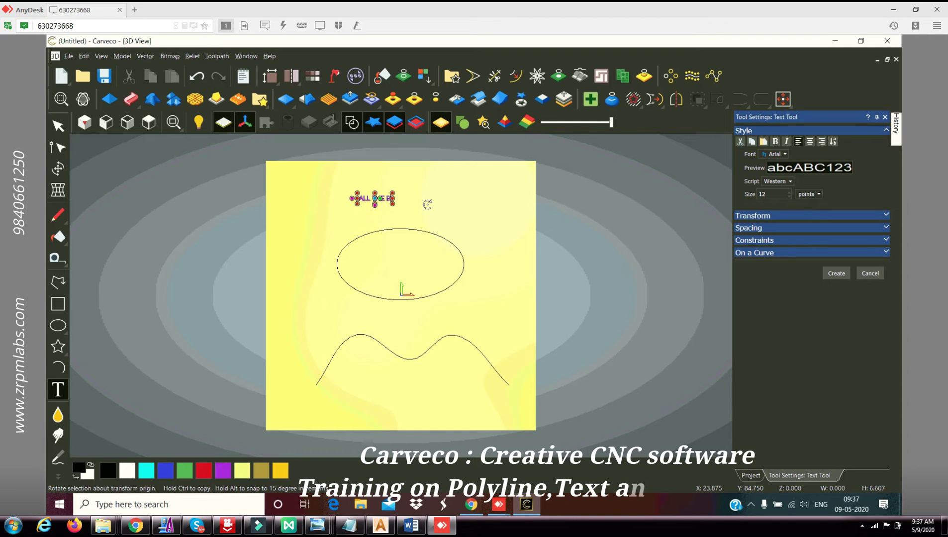
text(ST)
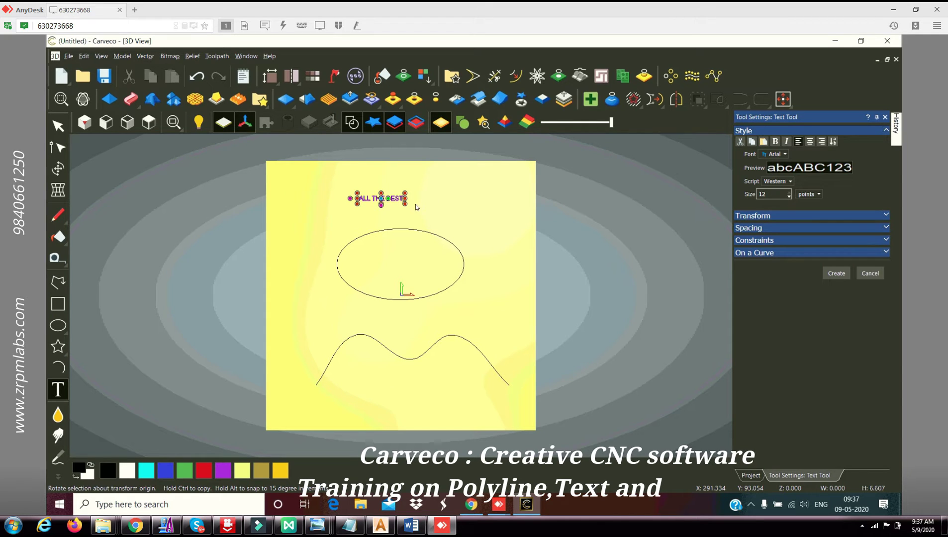
Set the size of the whole "ALL THE BEST" text to 25 points.
scroll(396, 197, up, 2)
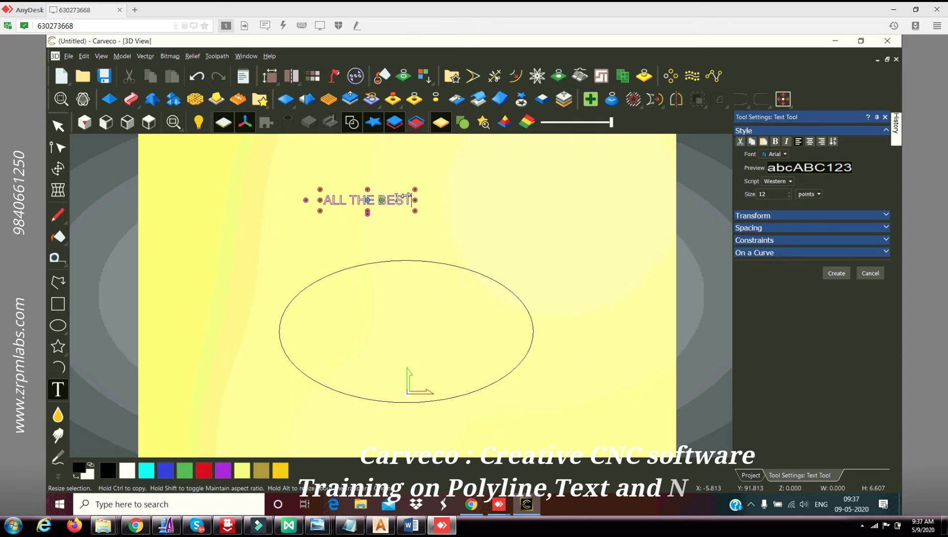
scroll(400, 199, up, 2)
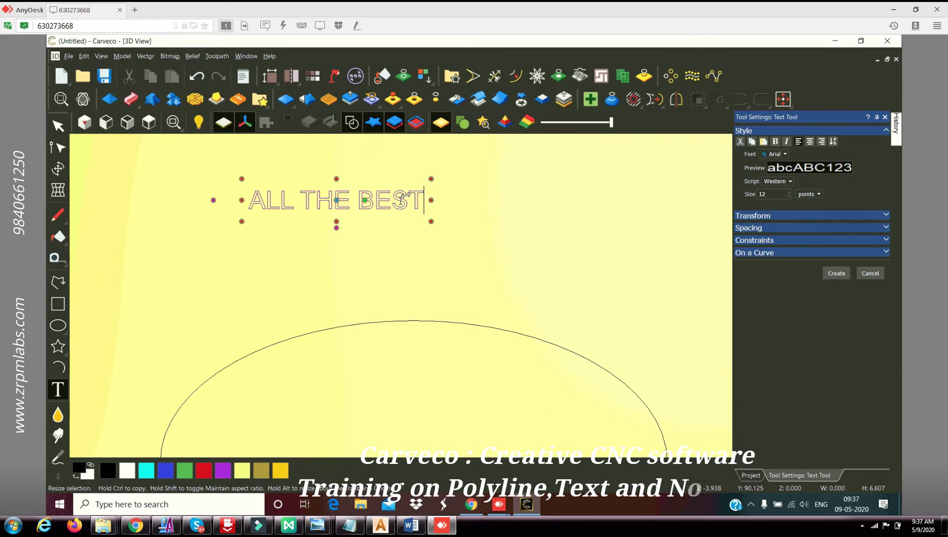
drag(424, 200, 249, 204)
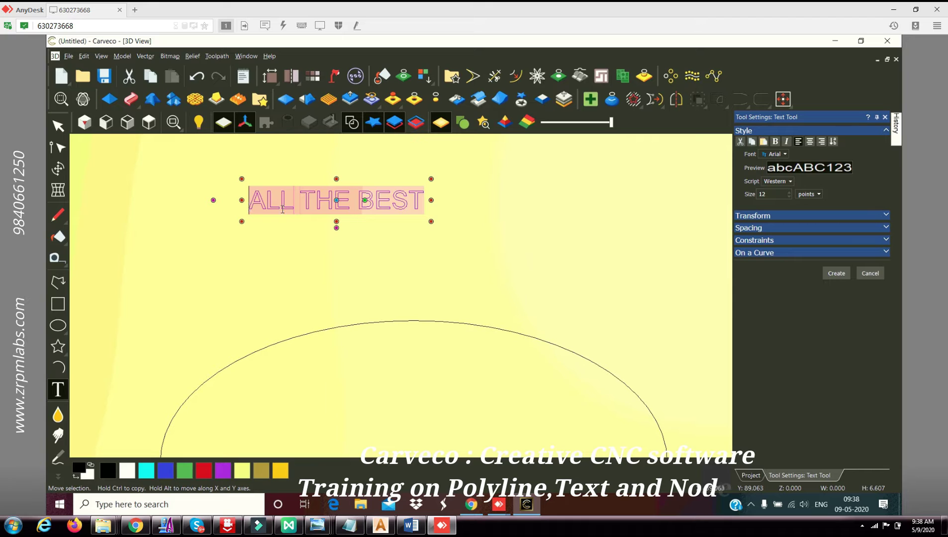
click(773, 194)
key(ctrl+a)
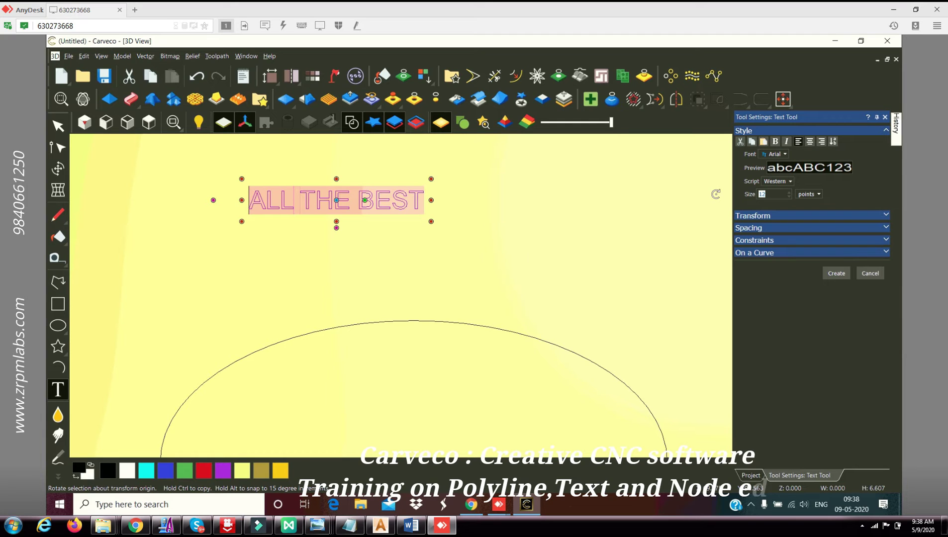
text(25)
key(Return)
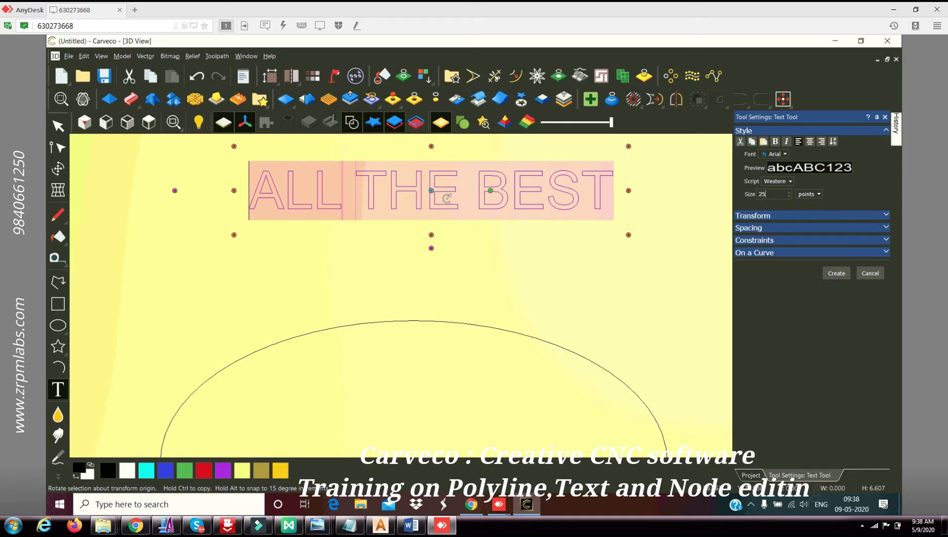
Place the "ALL THE BEST" text on a curve, using the ellipse as the path.
click(879, 216)
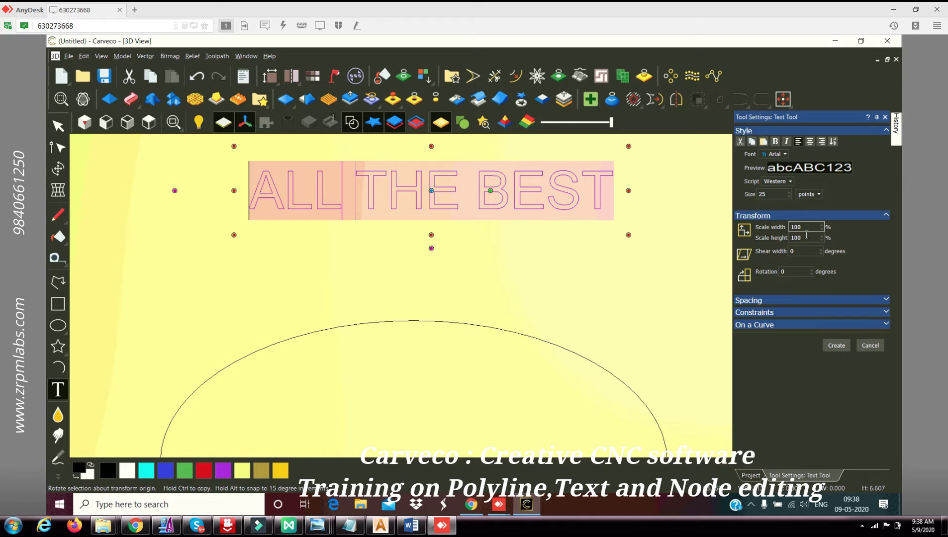
click(885, 217)
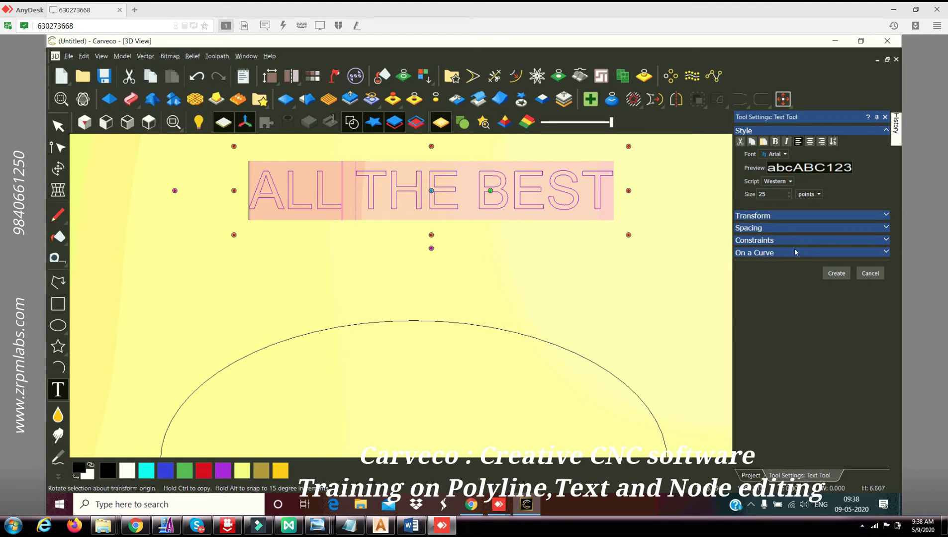
click(887, 252)
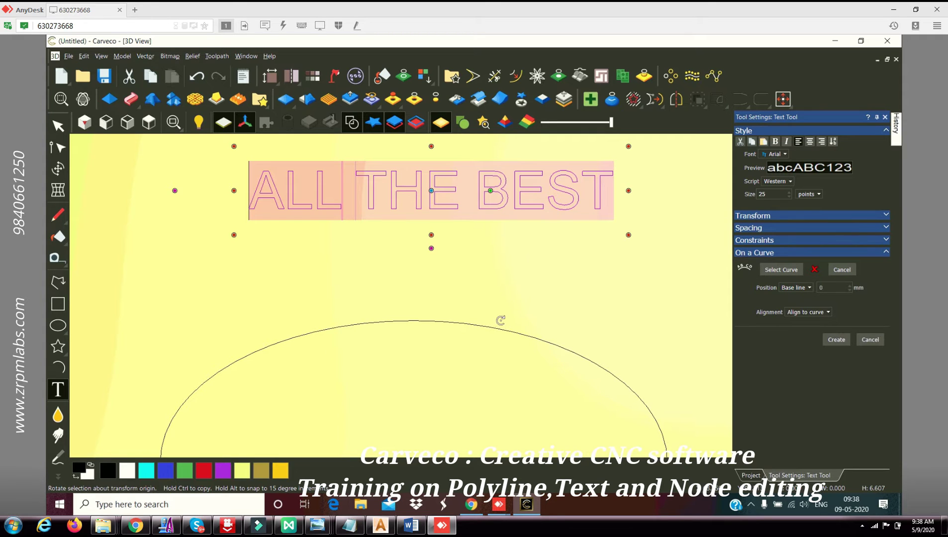
click(468, 326)
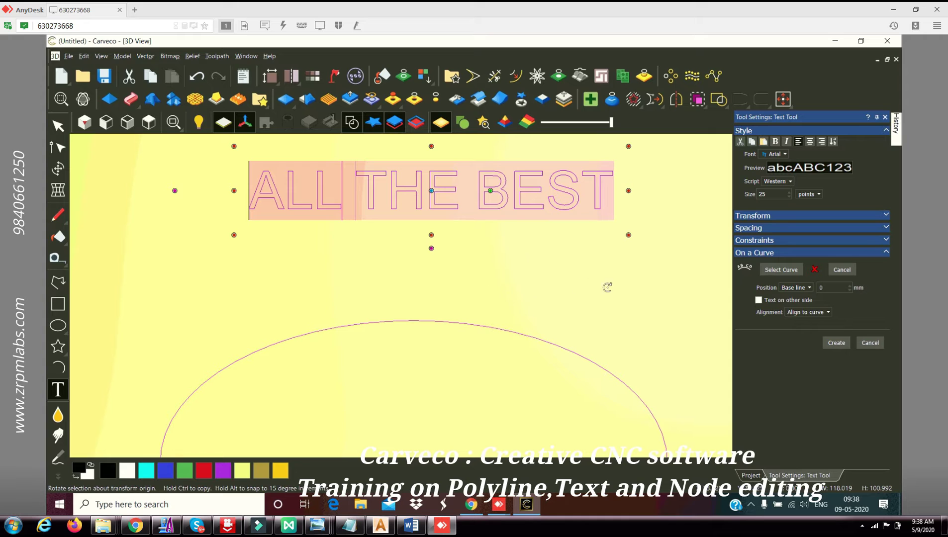
click(790, 271)
scroll(571, 282, down, 5)
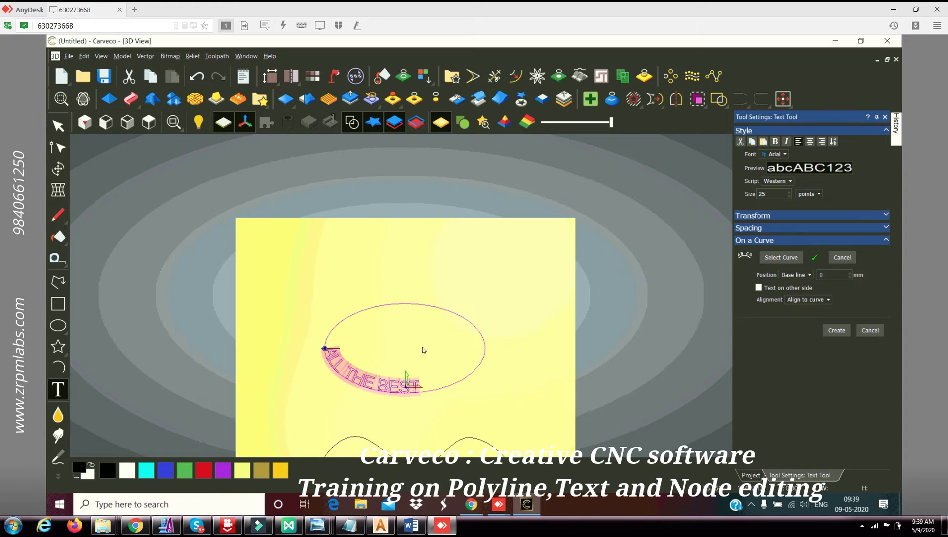
scroll(411, 357, up, 2)
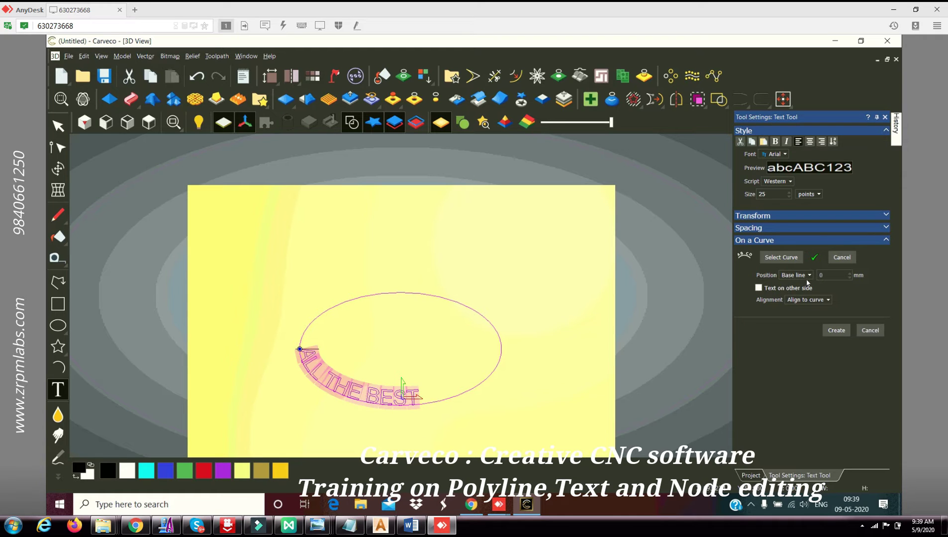
Flip the text to the other side of the curve so it runs along the ellipse's upper outside edge.
click(760, 288)
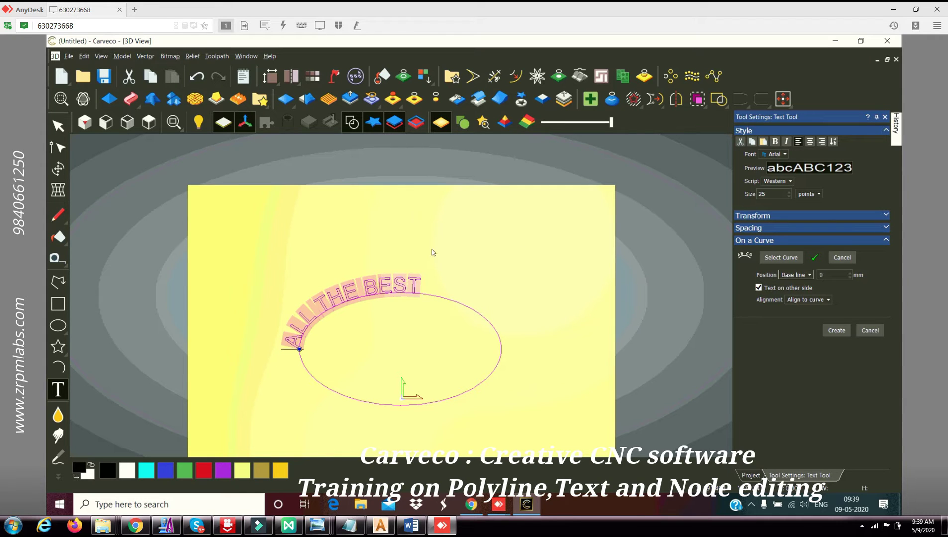
click(344, 283)
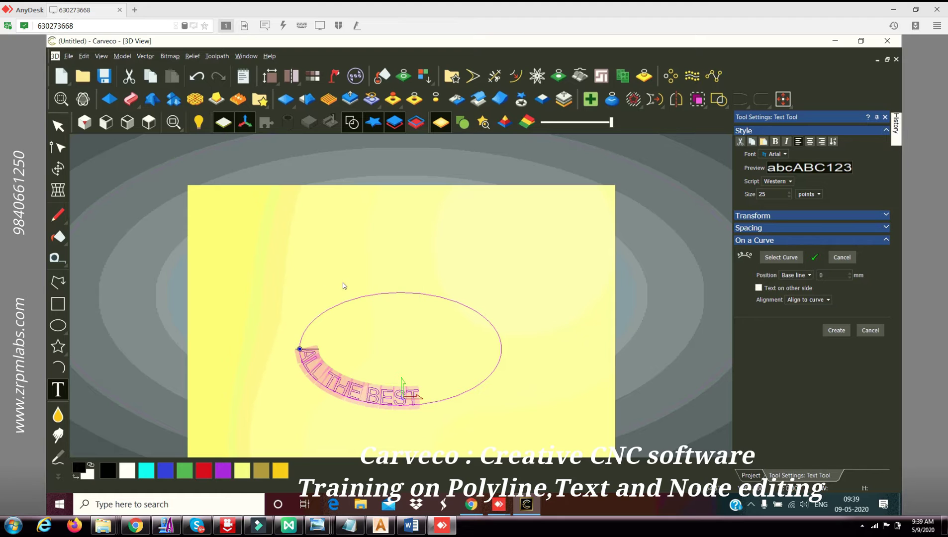
click(758, 287)
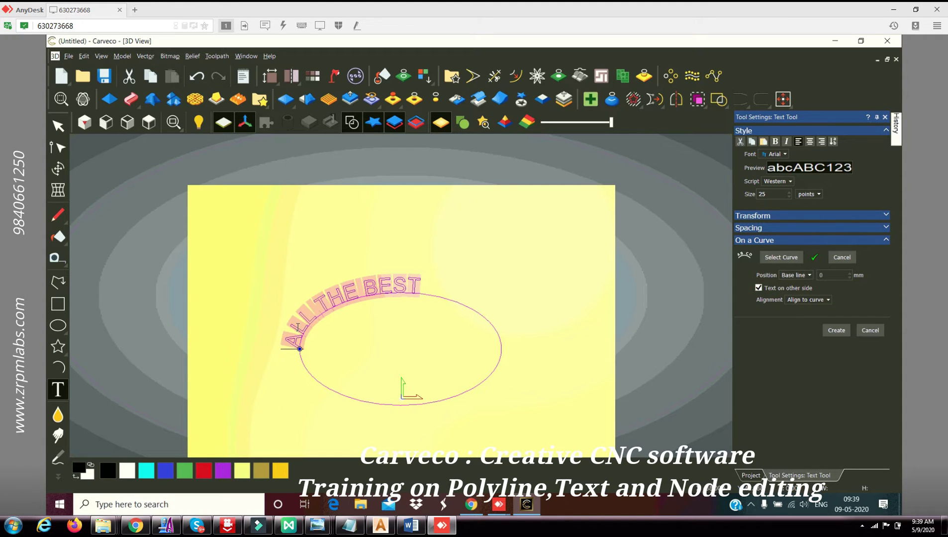
Insert extra spaces before "ALL" and between the three words to spread the text over the ellipse.
click(293, 343)
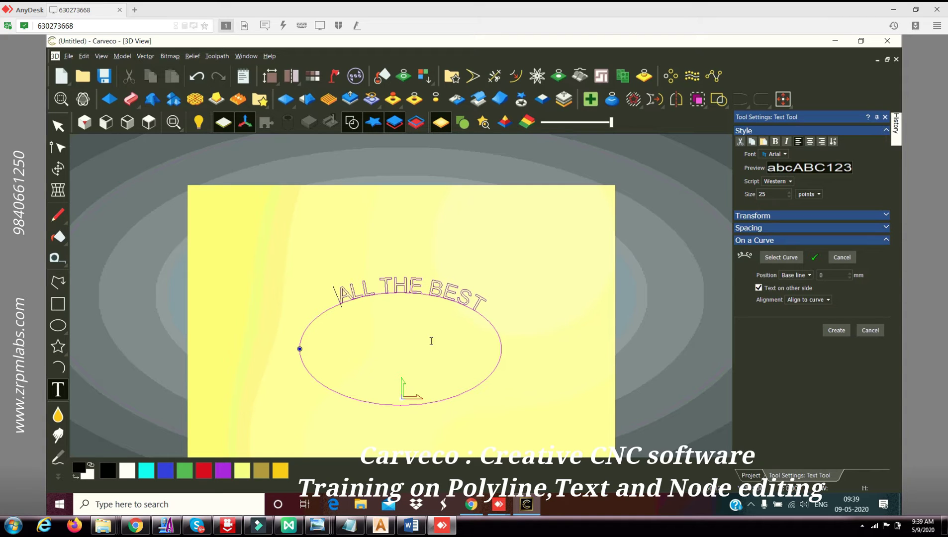
click(383, 287)
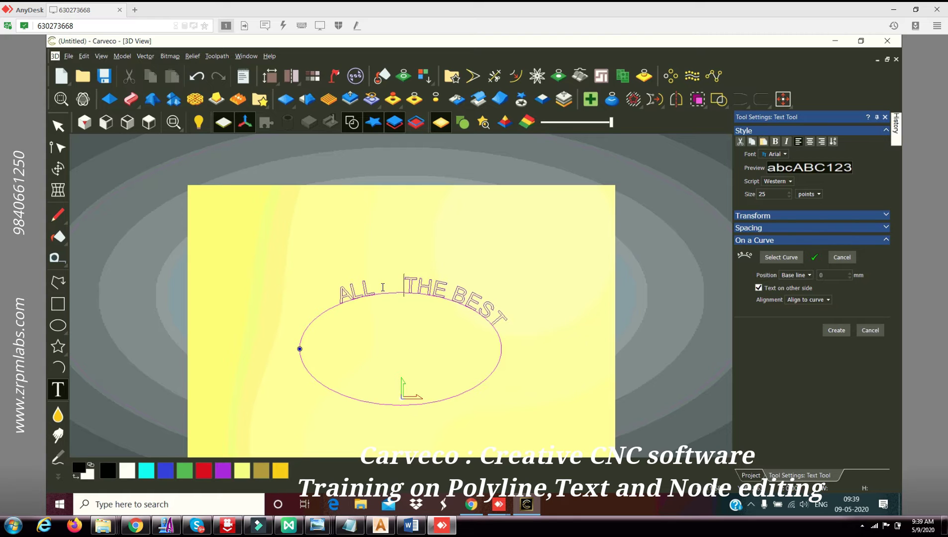
click(447, 291)
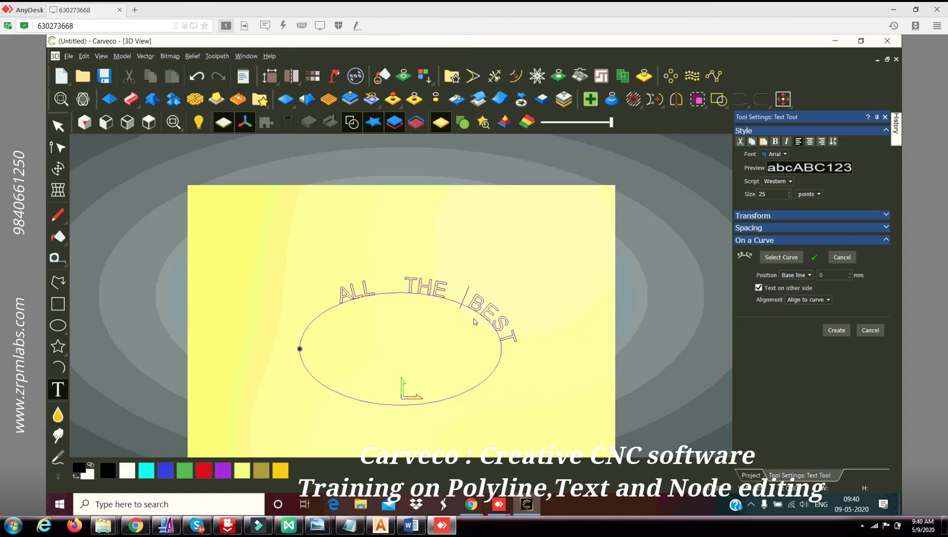
Remove five of the leading spaces before "ALL" to centre the text over the ellipse.
click(336, 297)
key(BackSpace)
key(BackSpace)
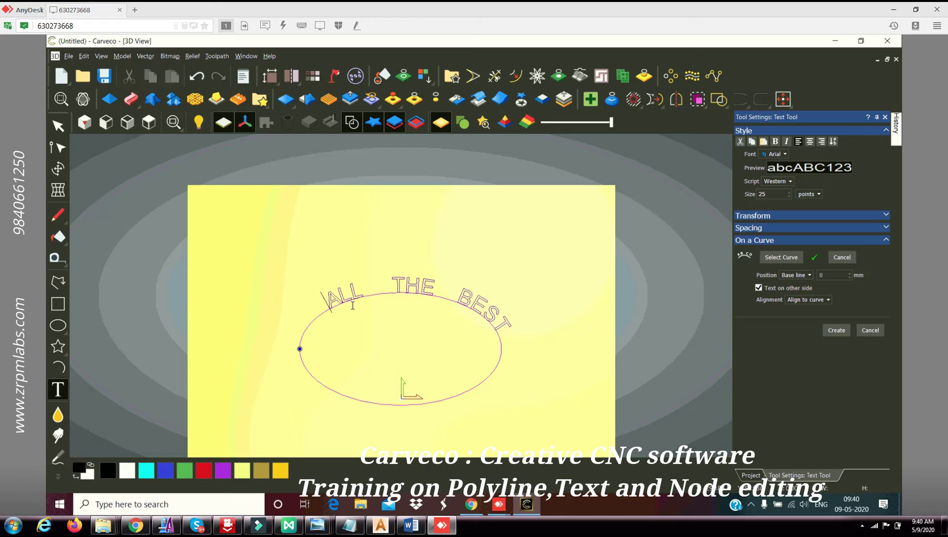
key(BackSpace)
key(BackSpace)
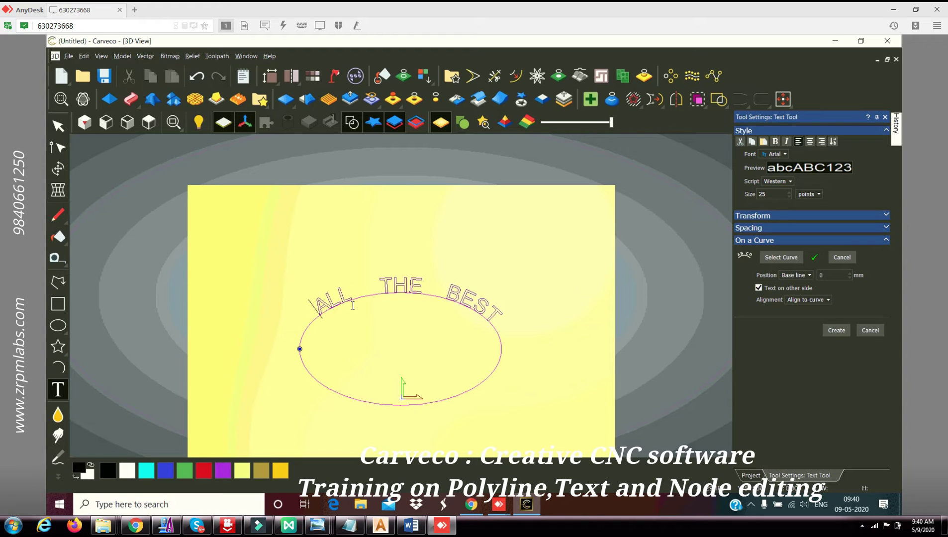
key(BackSpace)
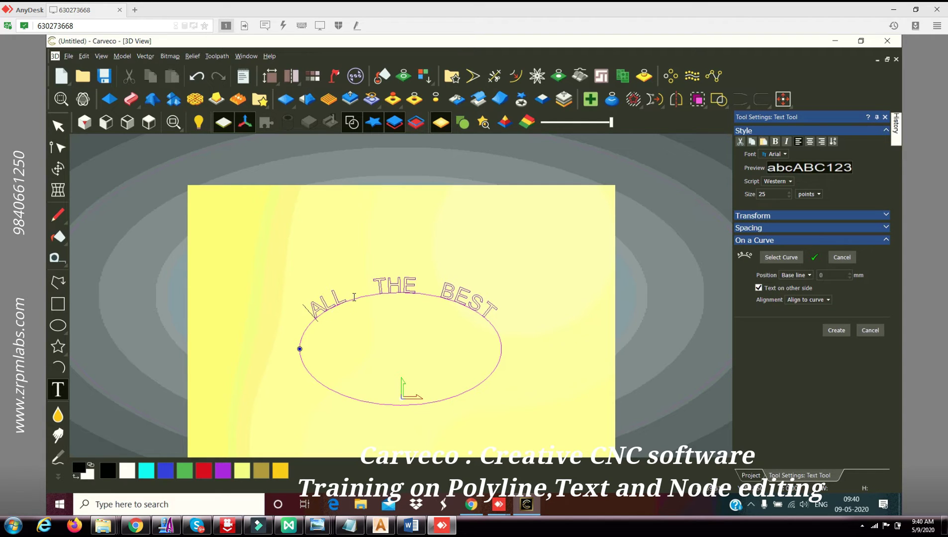
Try the Centre on ascent and Below line positions for the text on the ellipse.
click(809, 276)
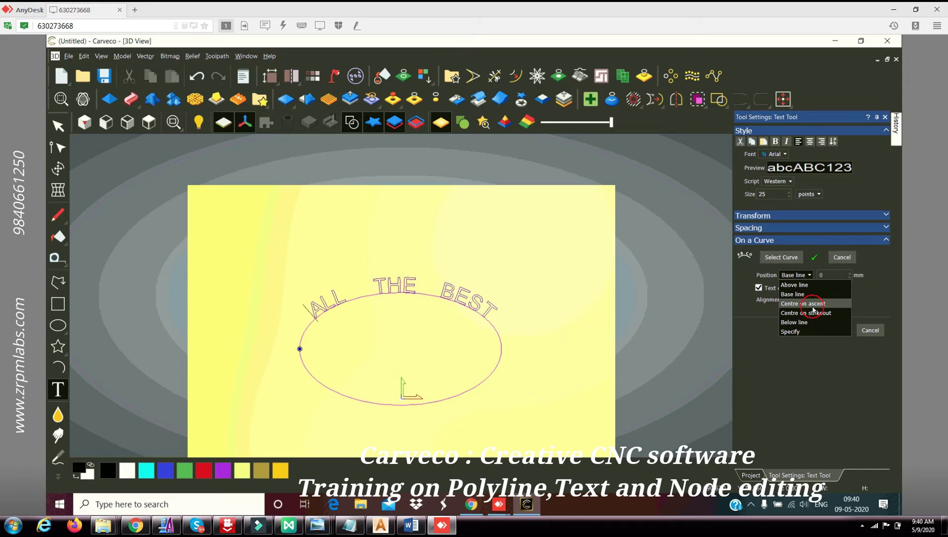
click(813, 304)
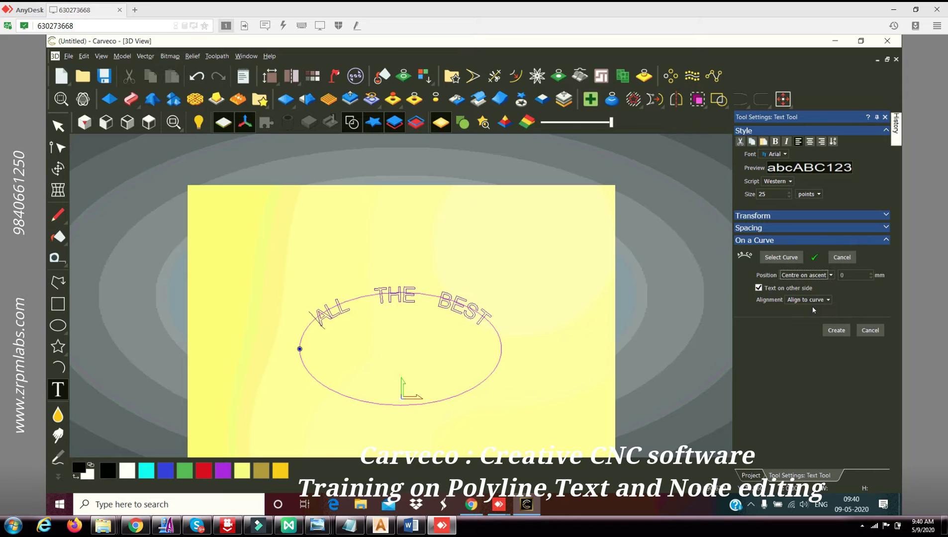
click(831, 275)
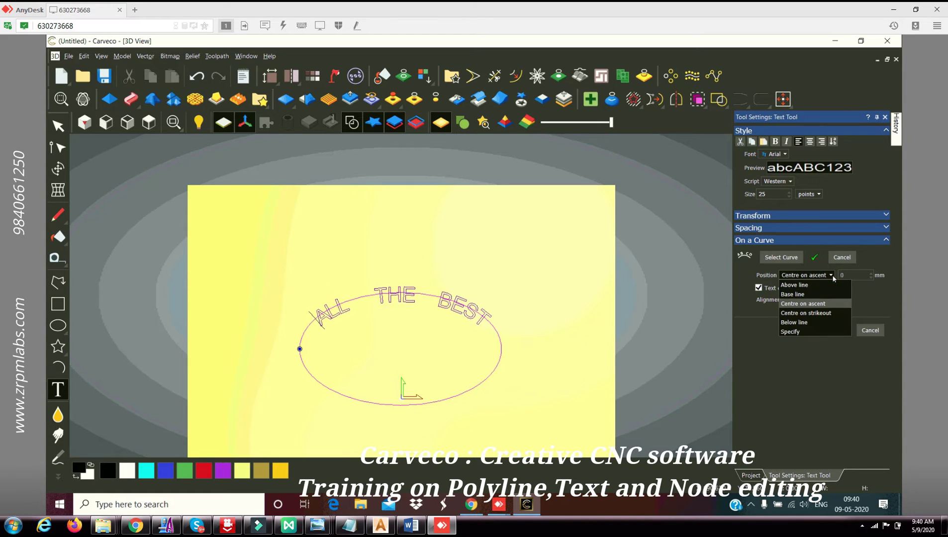
click(816, 322)
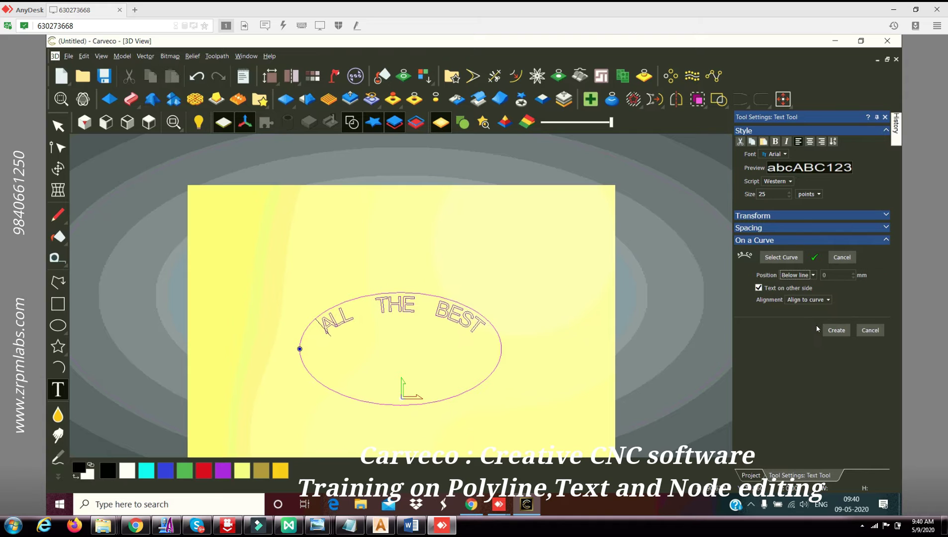
Set the text's position on the curve to Specify with an offset of 10 mm.
click(814, 275)
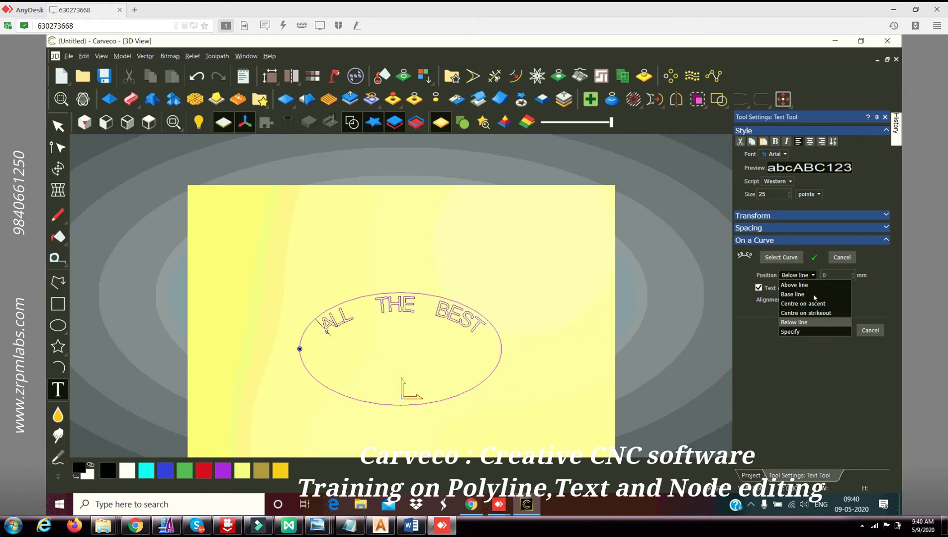
click(803, 332)
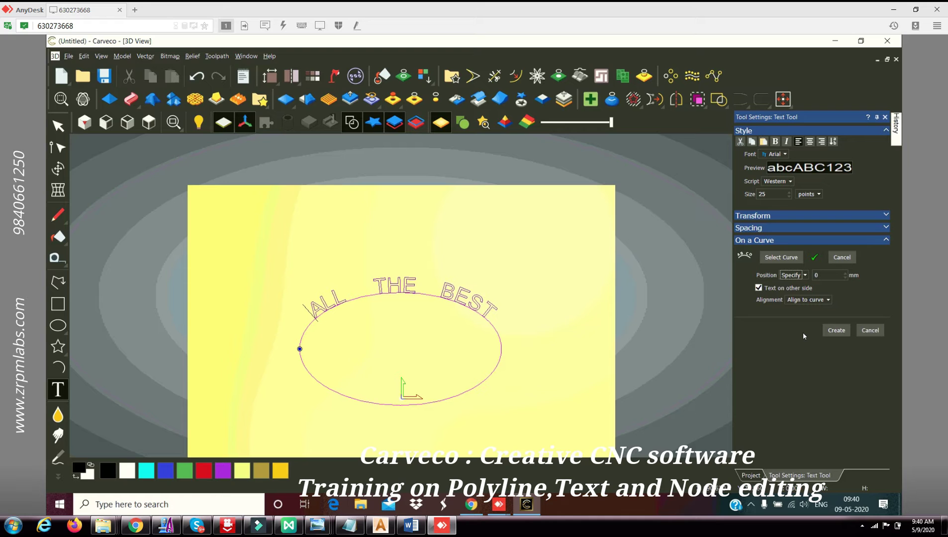
click(824, 275)
text(1)
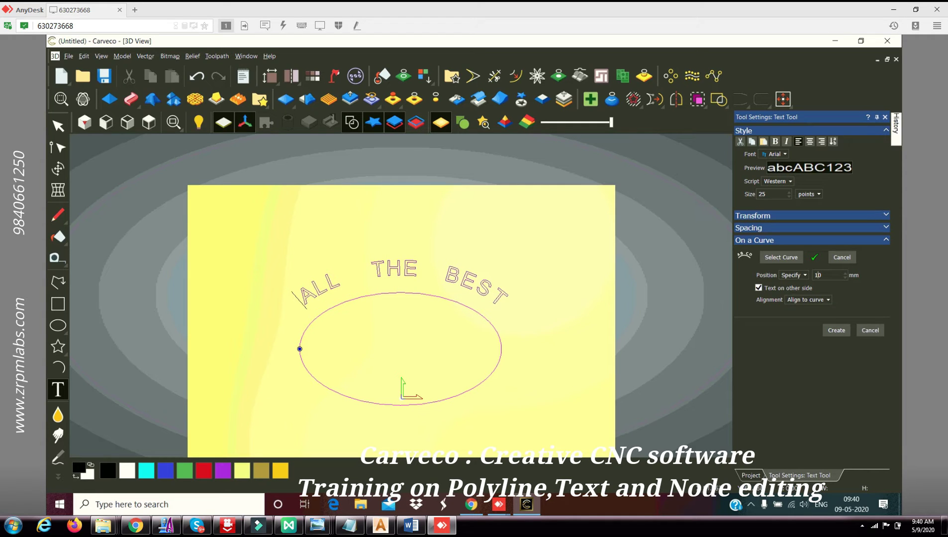
Align the letters vertically on the curve and set the text position to Above line after trying Below line.
click(828, 301)
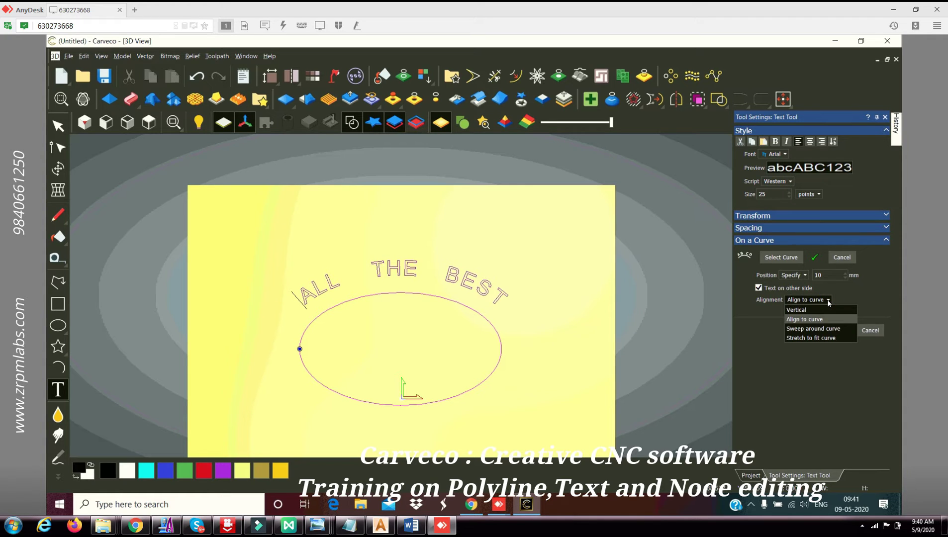
click(798, 310)
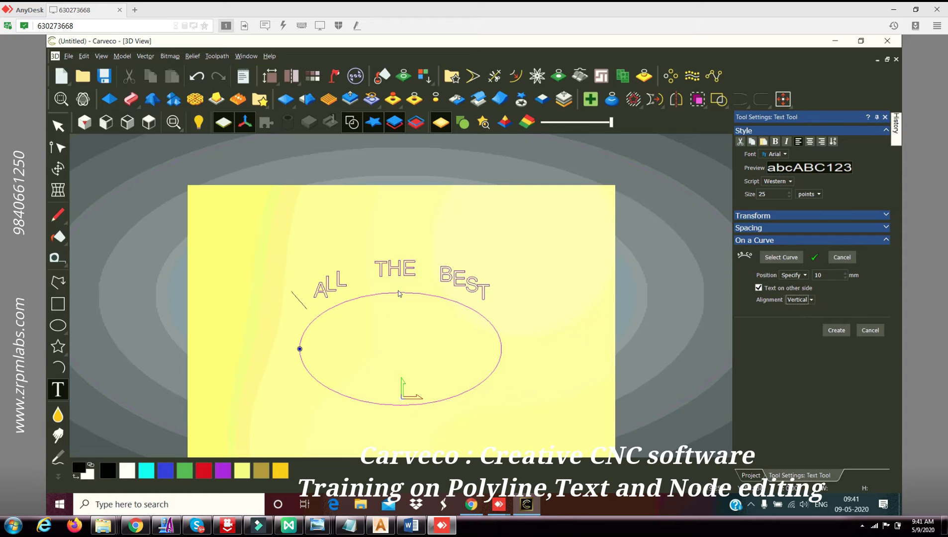
click(805, 276)
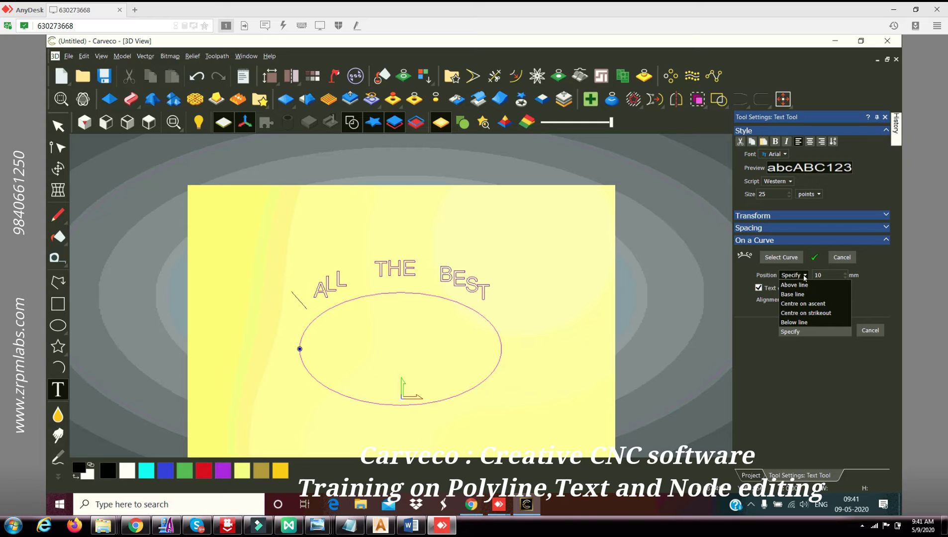
click(793, 323)
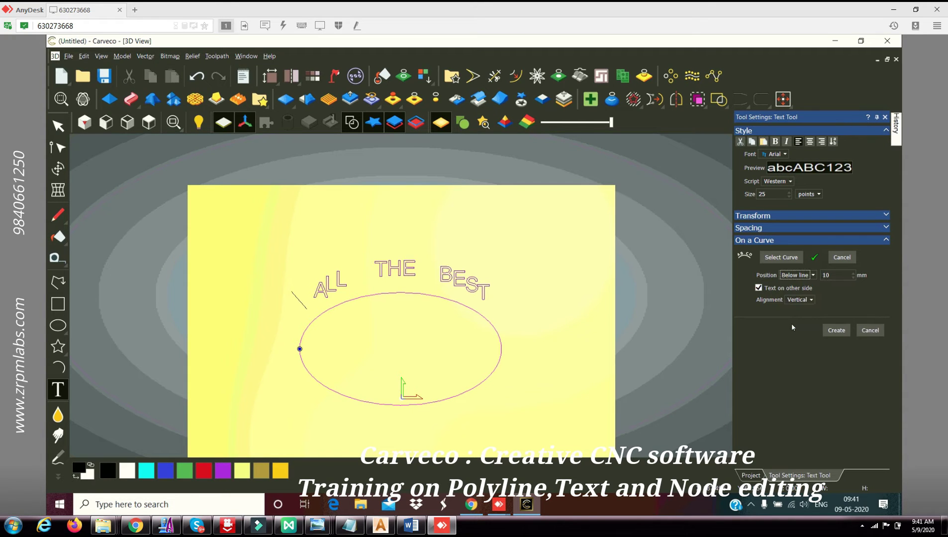
click(814, 276)
click(802, 287)
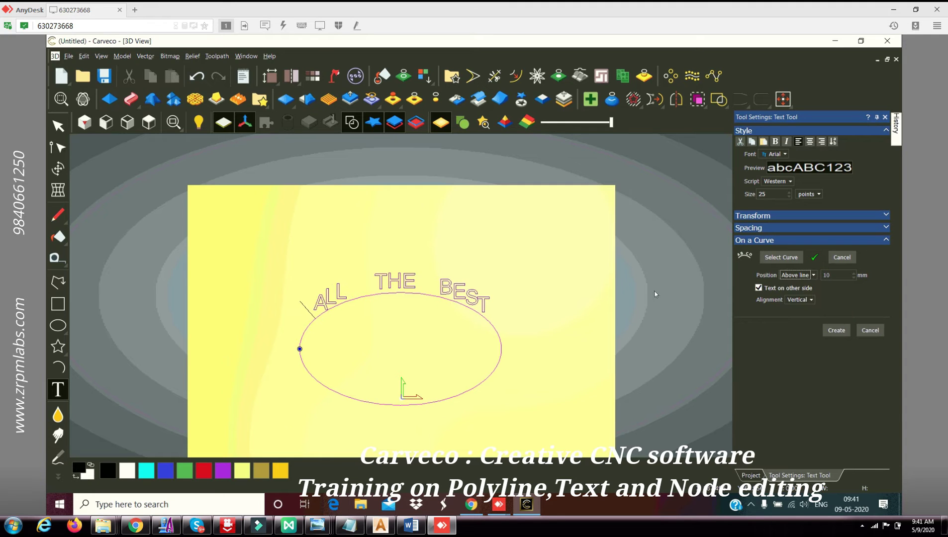
Try the Sweep around curve alignment for the text on the ellipse, and set the alignment to Stretch to fit curve.
click(813, 300)
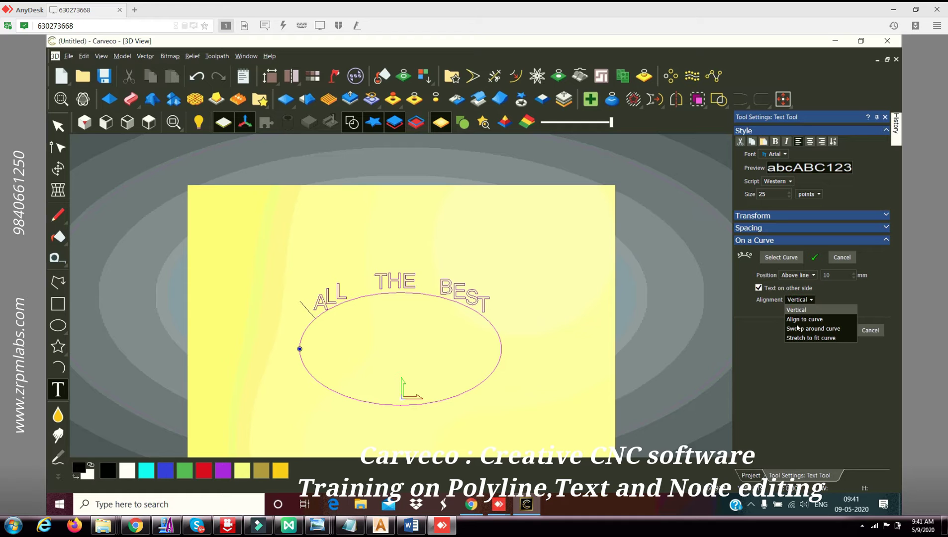
click(796, 324)
click(800, 301)
click(800, 338)
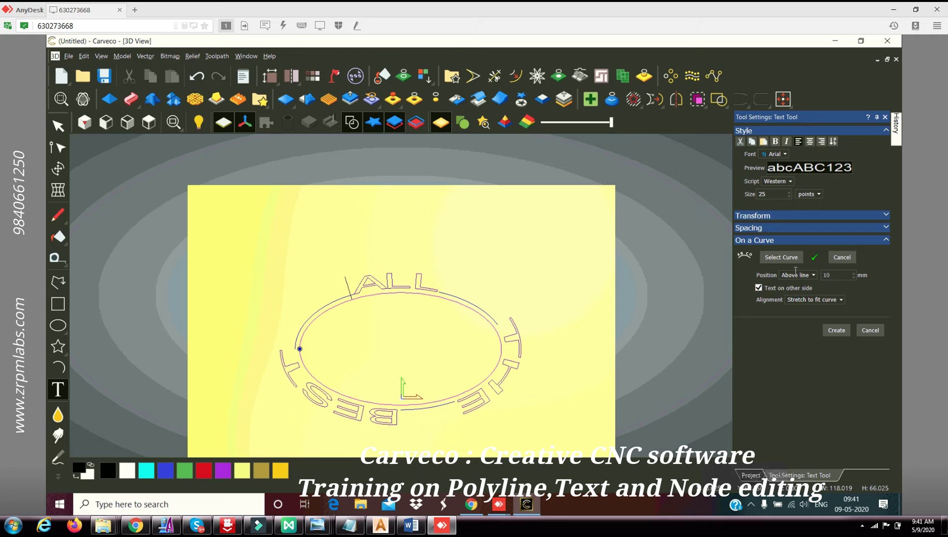
click(841, 300)
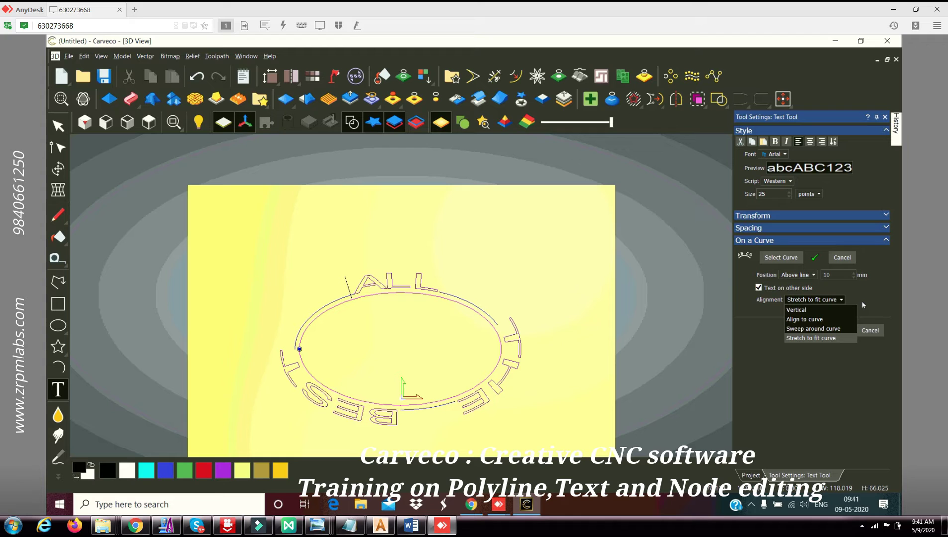
click(865, 308)
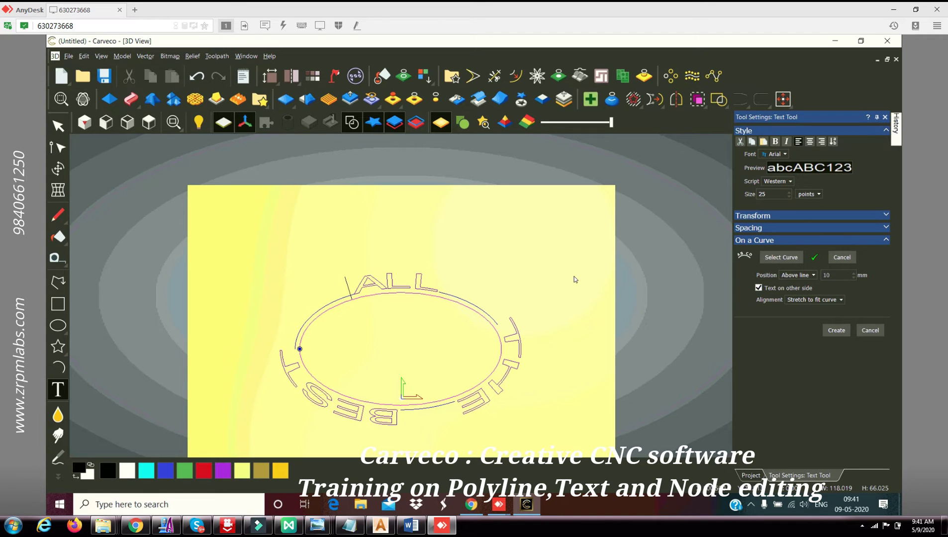
Release the text "ALL THE BEST" from the ellipse and fit it along the wavy polyline below.
scroll(574, 279, down, 2)
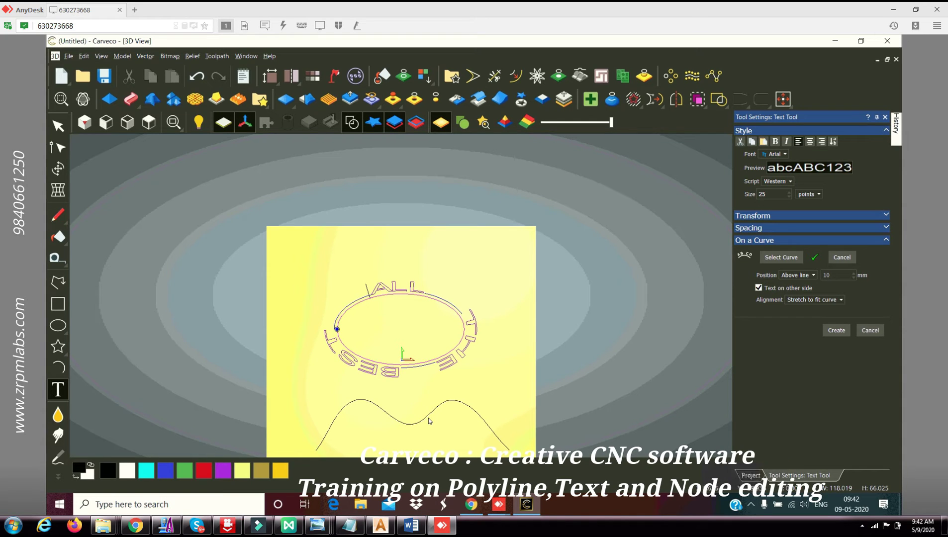
click(844, 258)
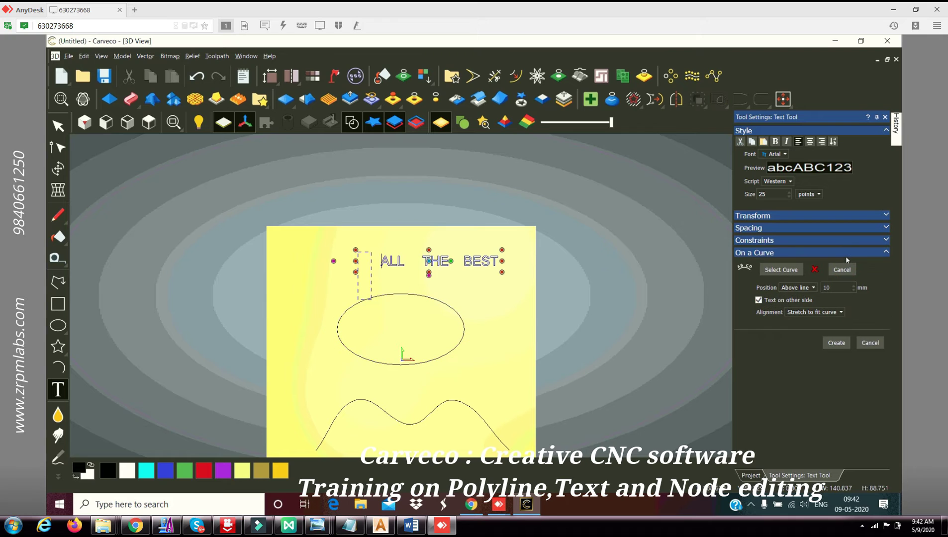
click(438, 409)
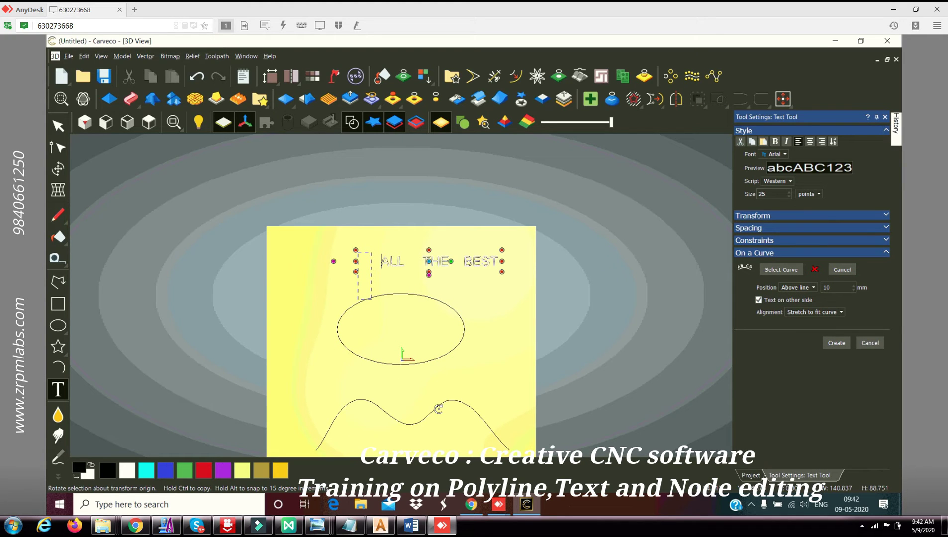
click(437, 409)
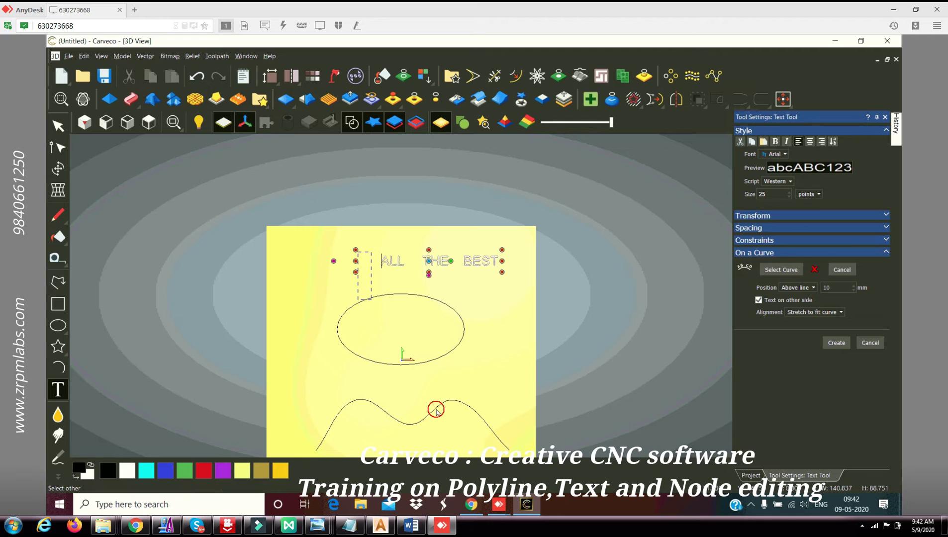
click(784, 269)
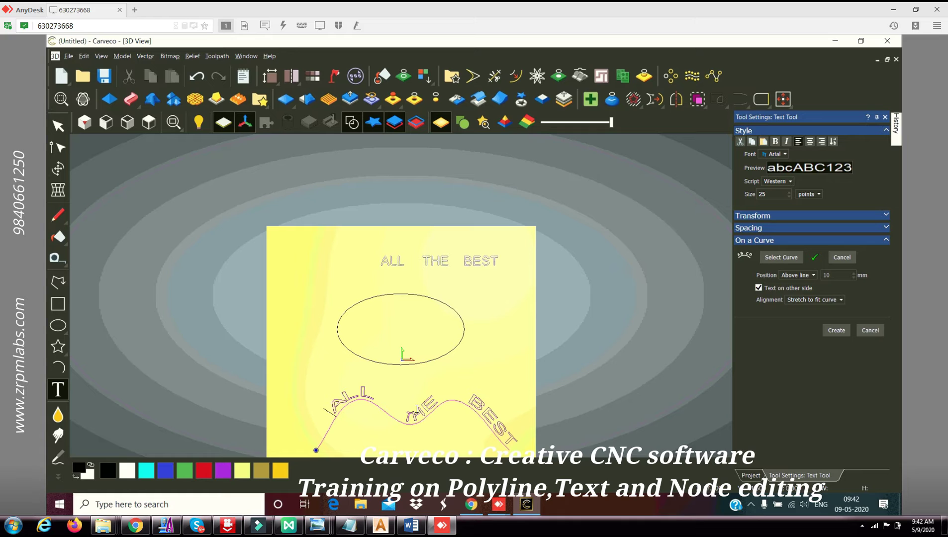
Remove three leading spaces before "ALL" to shift the text towards the start of the wavy curve, and exit the text tool.
click(332, 403)
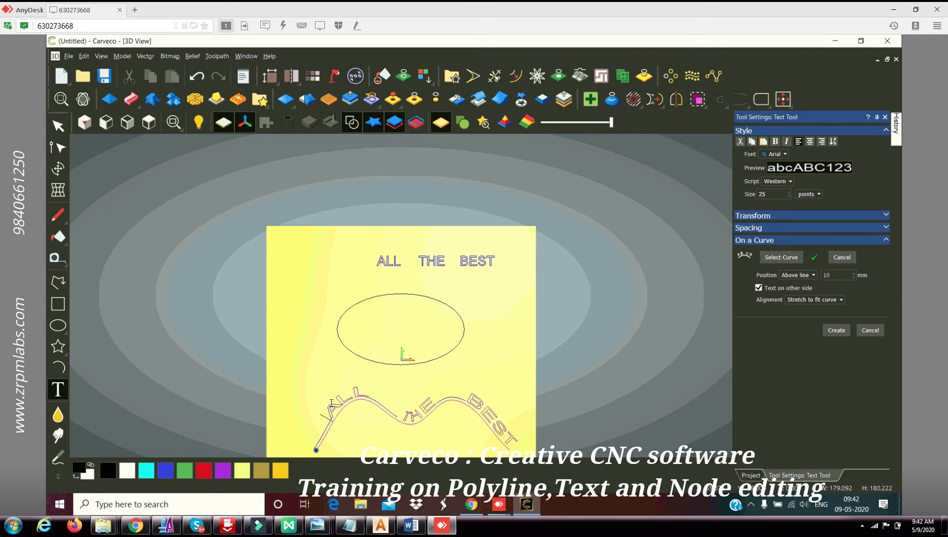
click(332, 403)
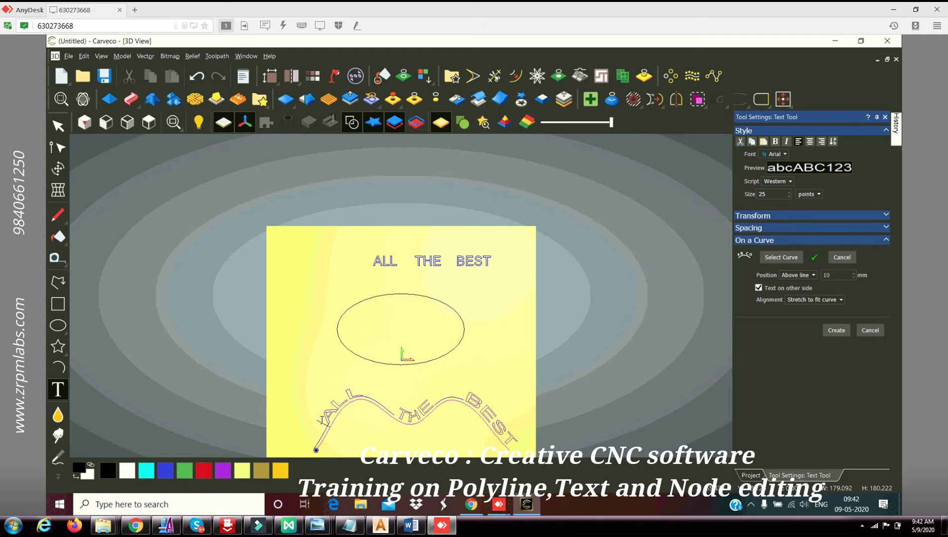
click(322, 422)
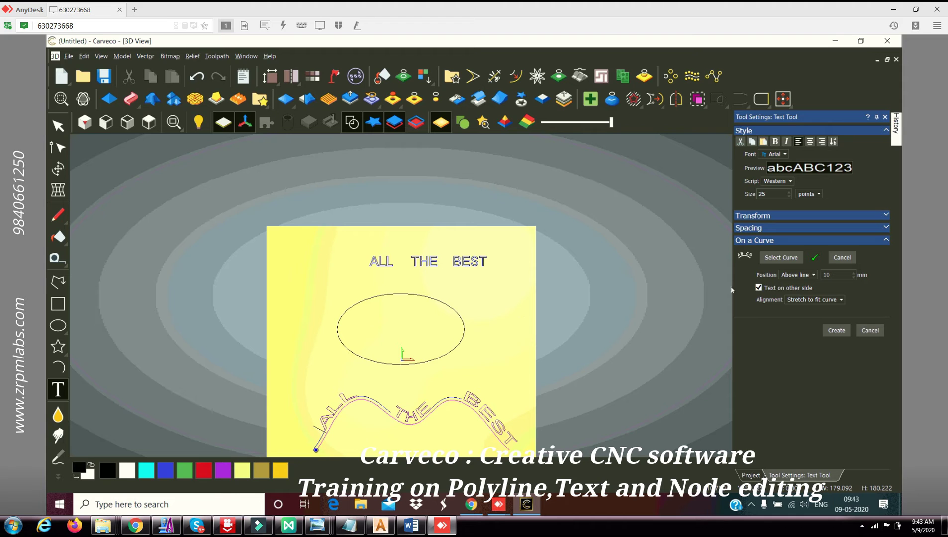
key(Escape)
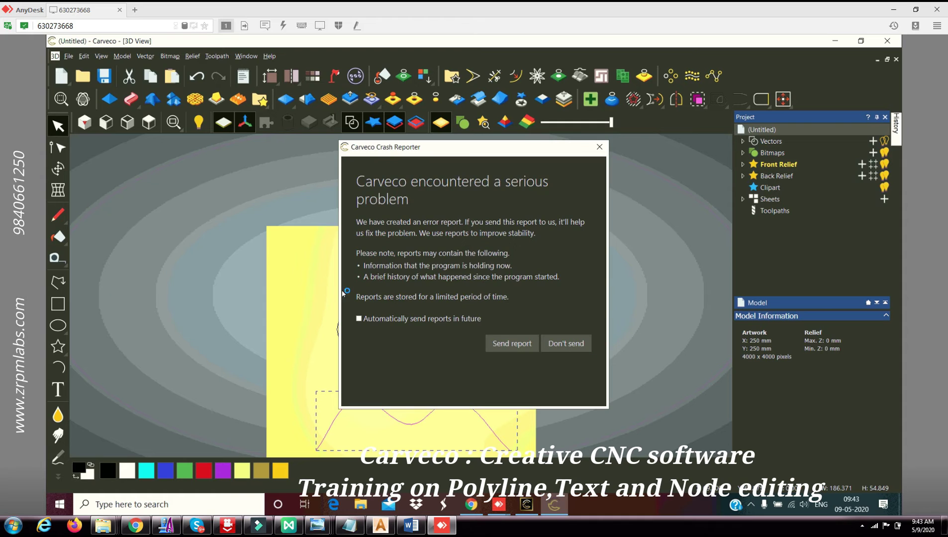
Dismiss the Carveco Crash Reporter dialog without sending a report.
click(599, 147)
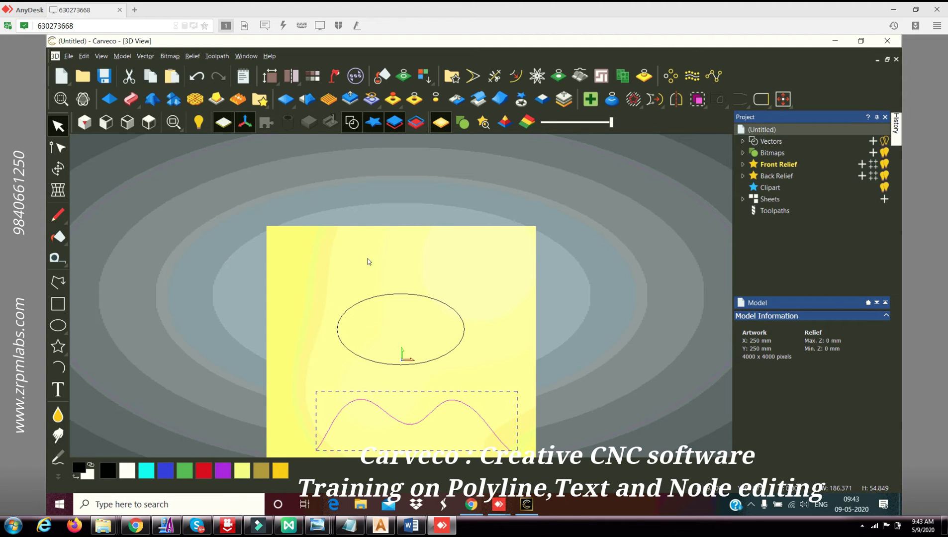
click(419, 296)
click(425, 297)
click(419, 298)
click(436, 279)
click(423, 297)
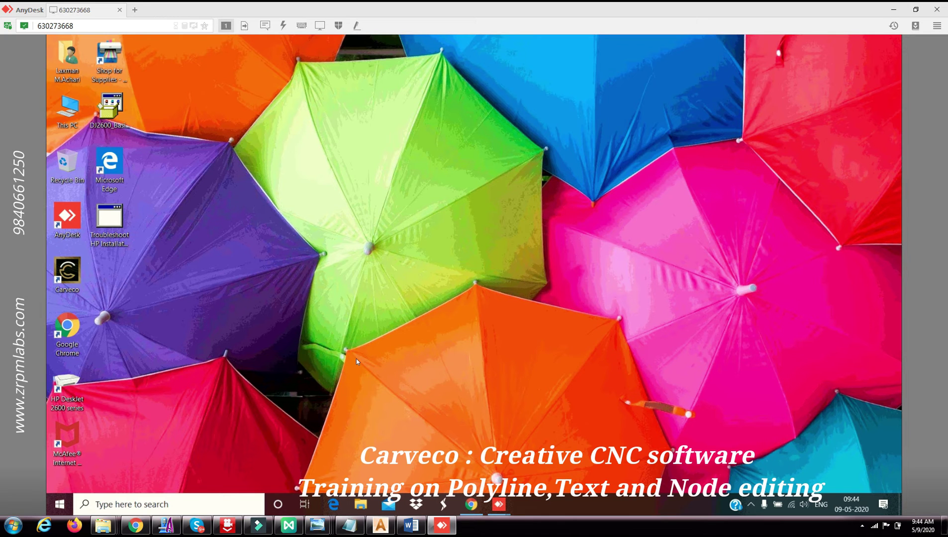
Refresh the desktop and launch Carveco again.
right_click(271, 292)
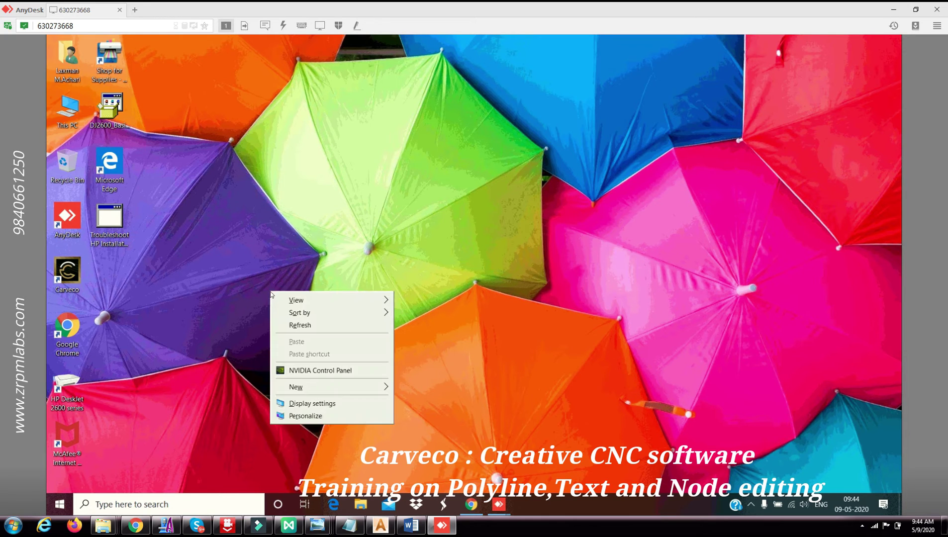
click(301, 325)
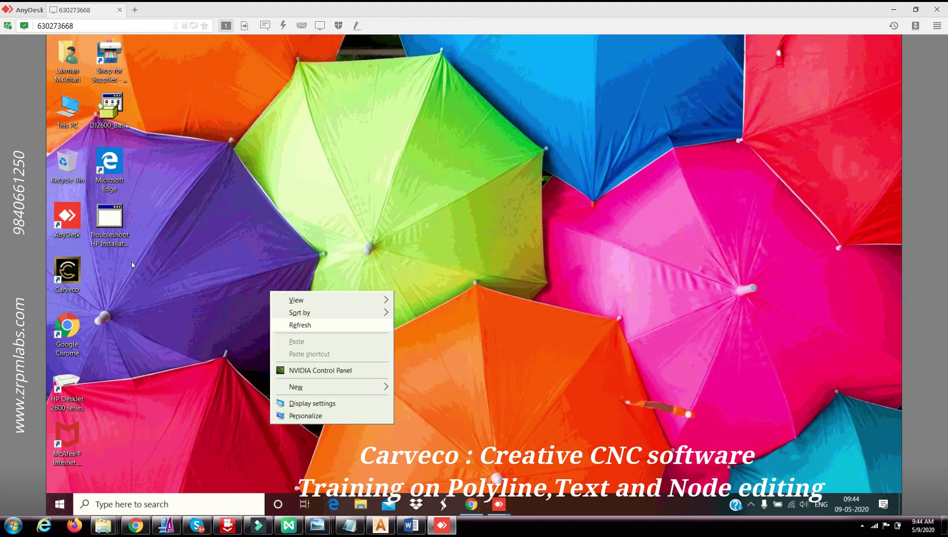
double_click(67, 271)
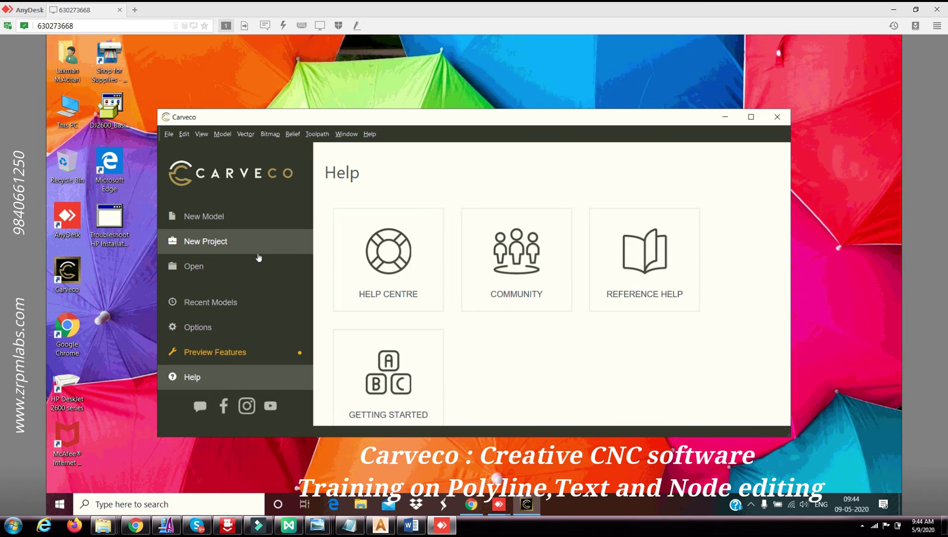
Create a new 250 x 250 mm model at 4000 x 4000 points, and maximize its 3D view and the program window.
click(219, 217)
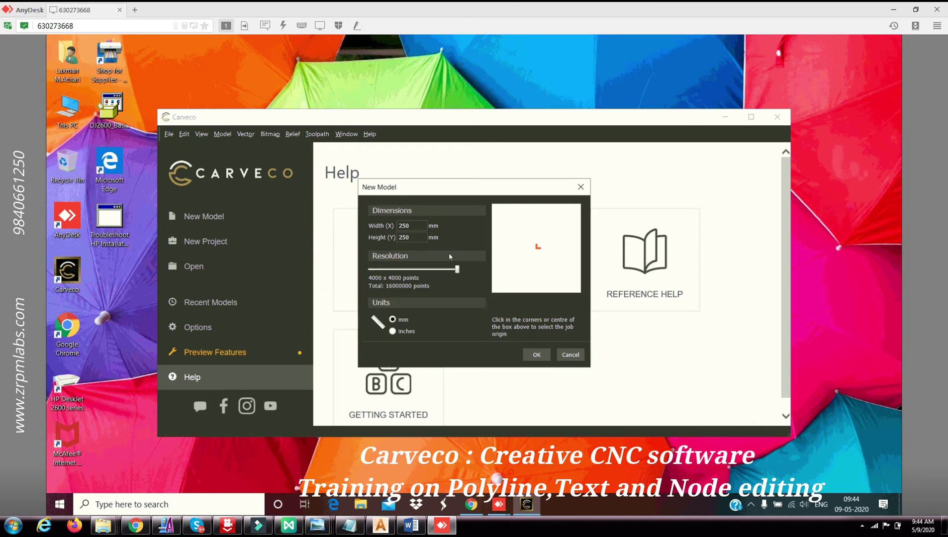
click(537, 354)
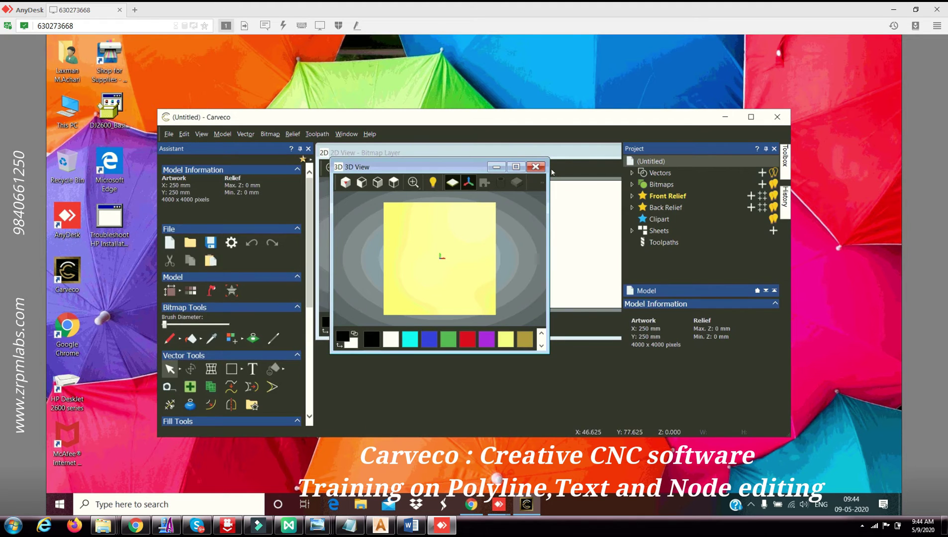
click(516, 167)
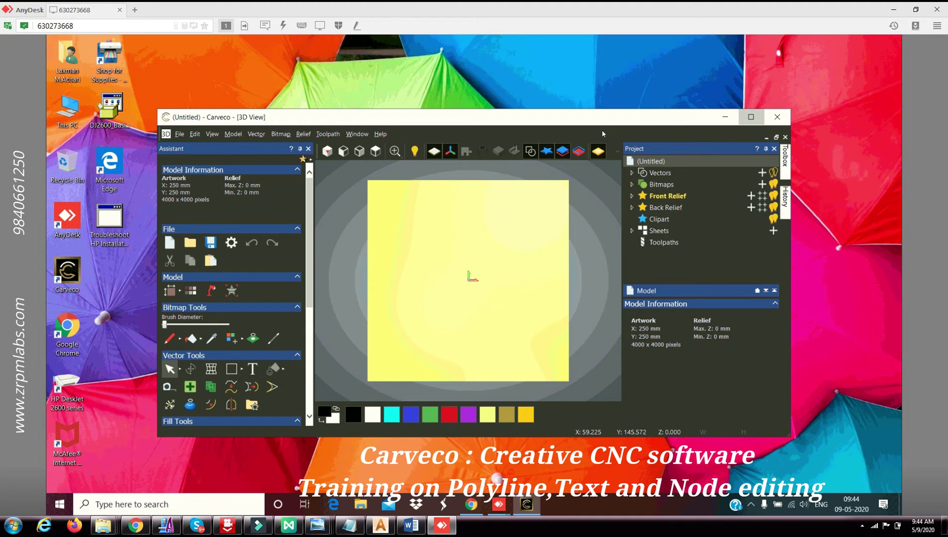
key(super+Up)
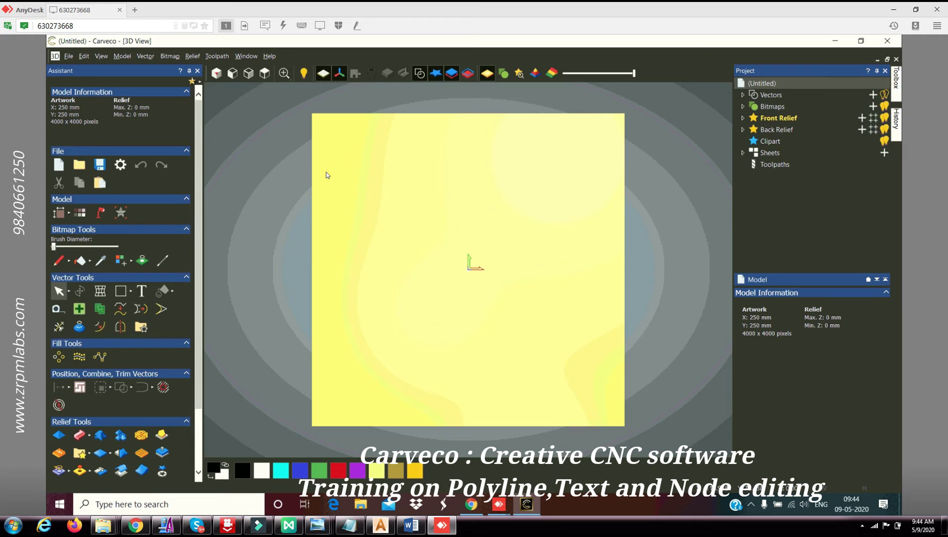
Draw an ellipse about 140 mm wide and 76 mm high centred on the model origin, and close the ellipse tool.
click(131, 293)
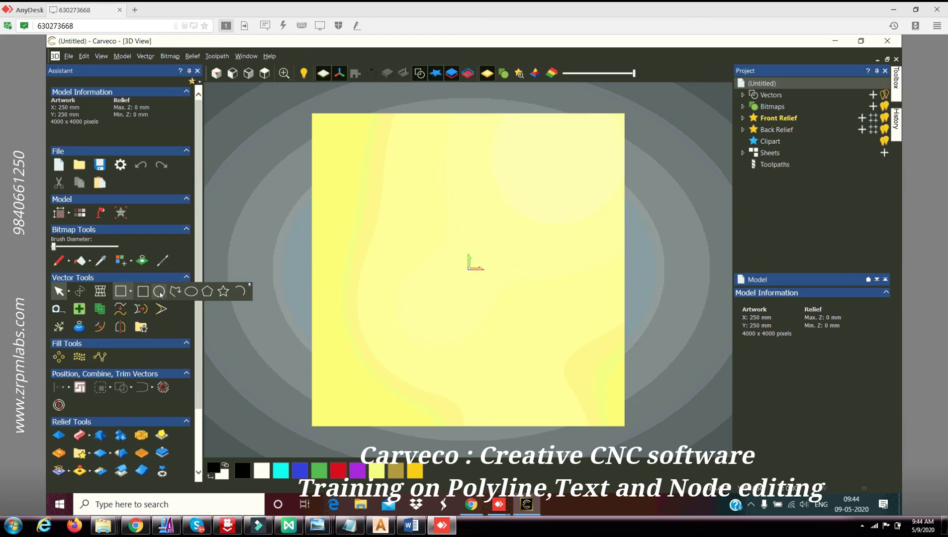
click(190, 292)
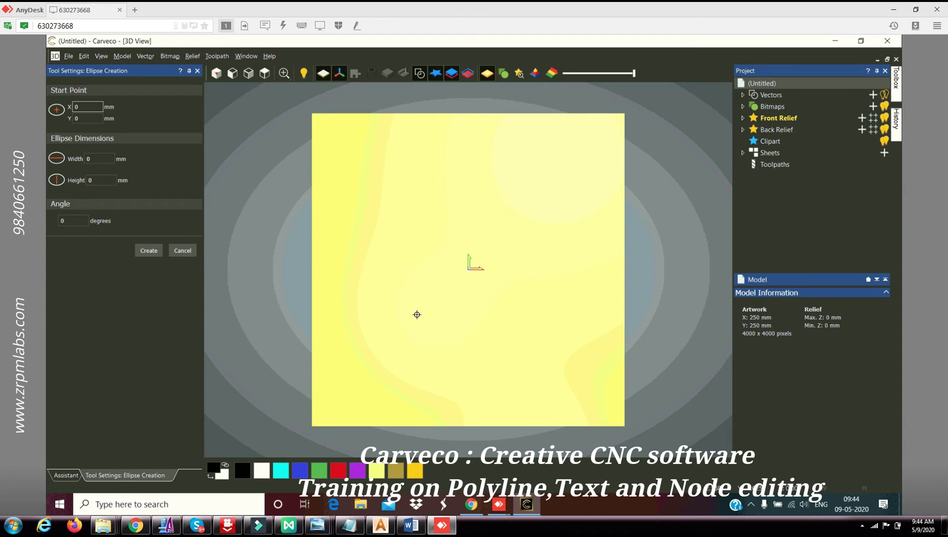
drag(408, 314, 380, 318)
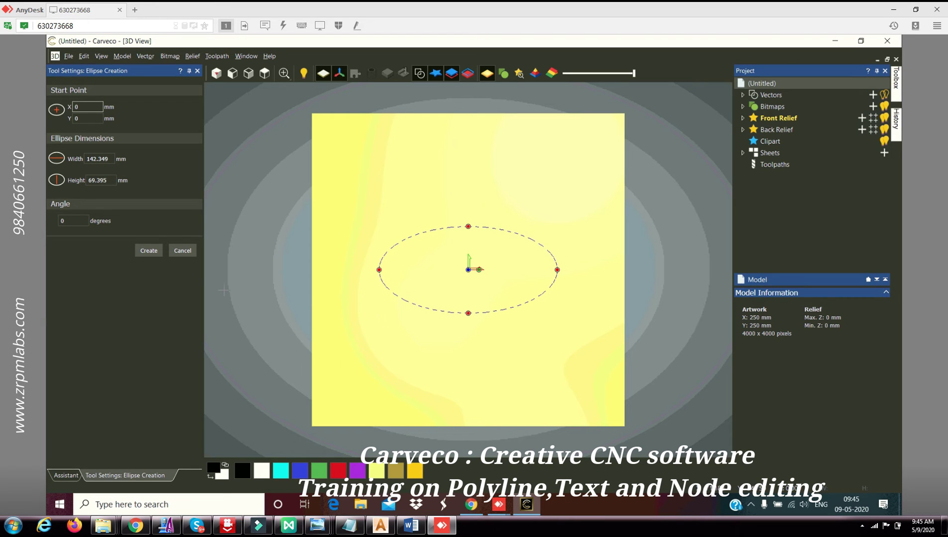
click(177, 252)
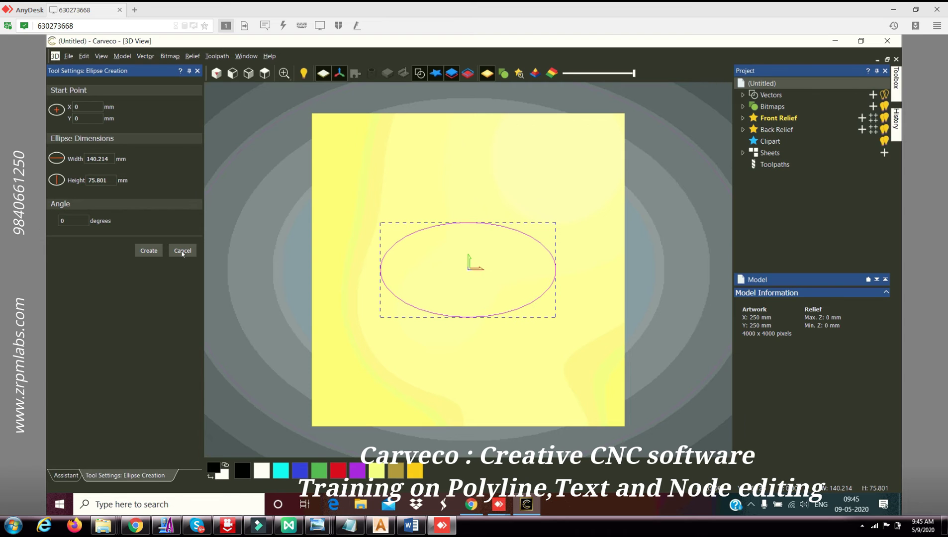